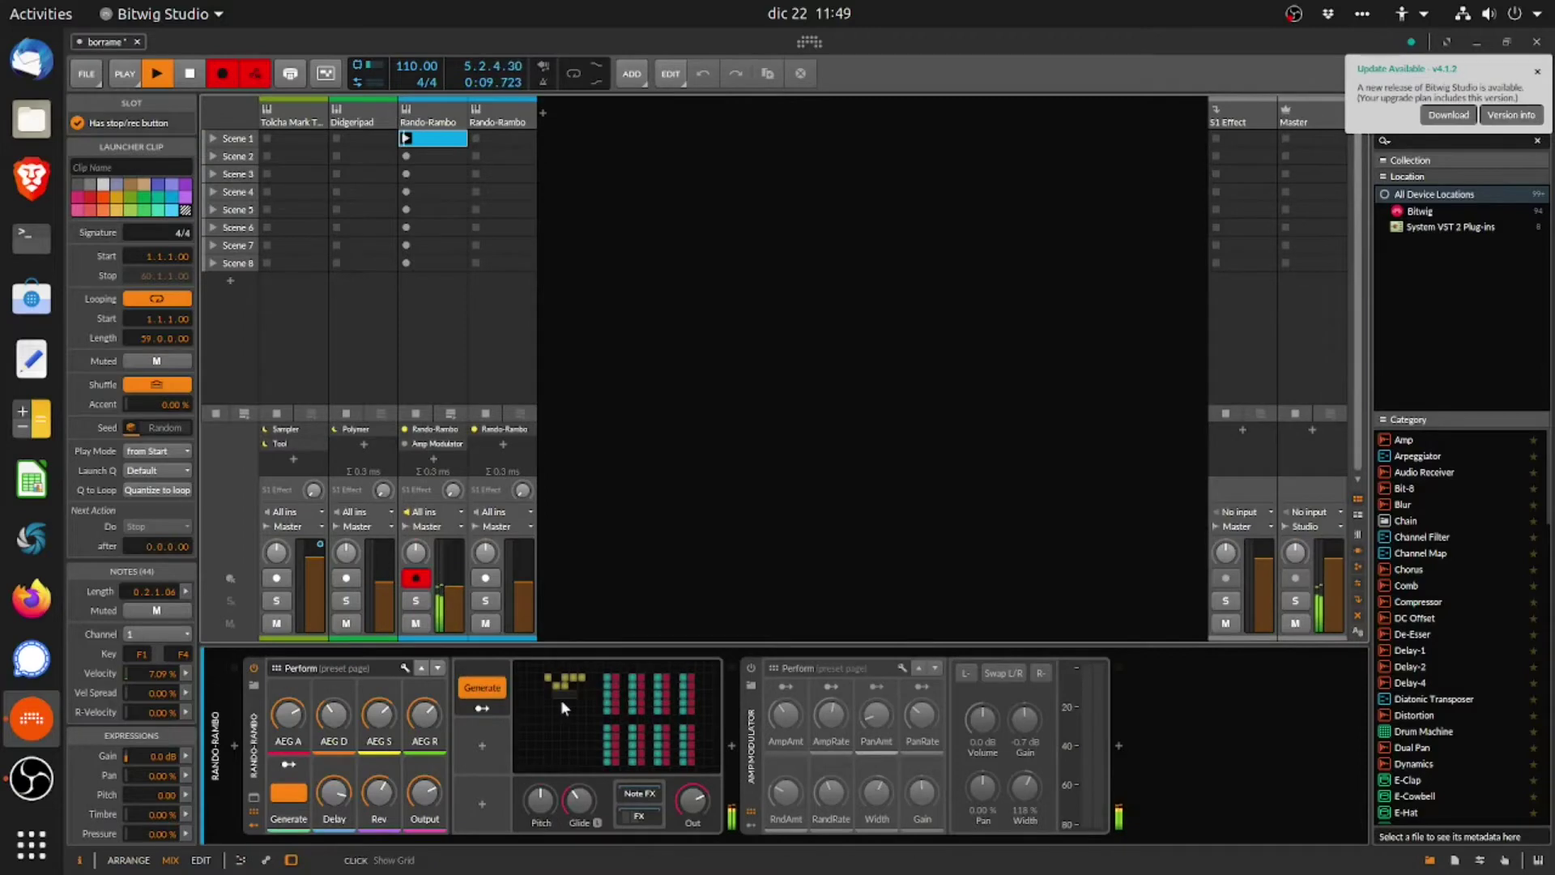
Step: Open Rando-Rambo's grid patch and generate new random sounds, auditioning them with the Amp Modulator switched on
drag(632, 709, 619, 684)
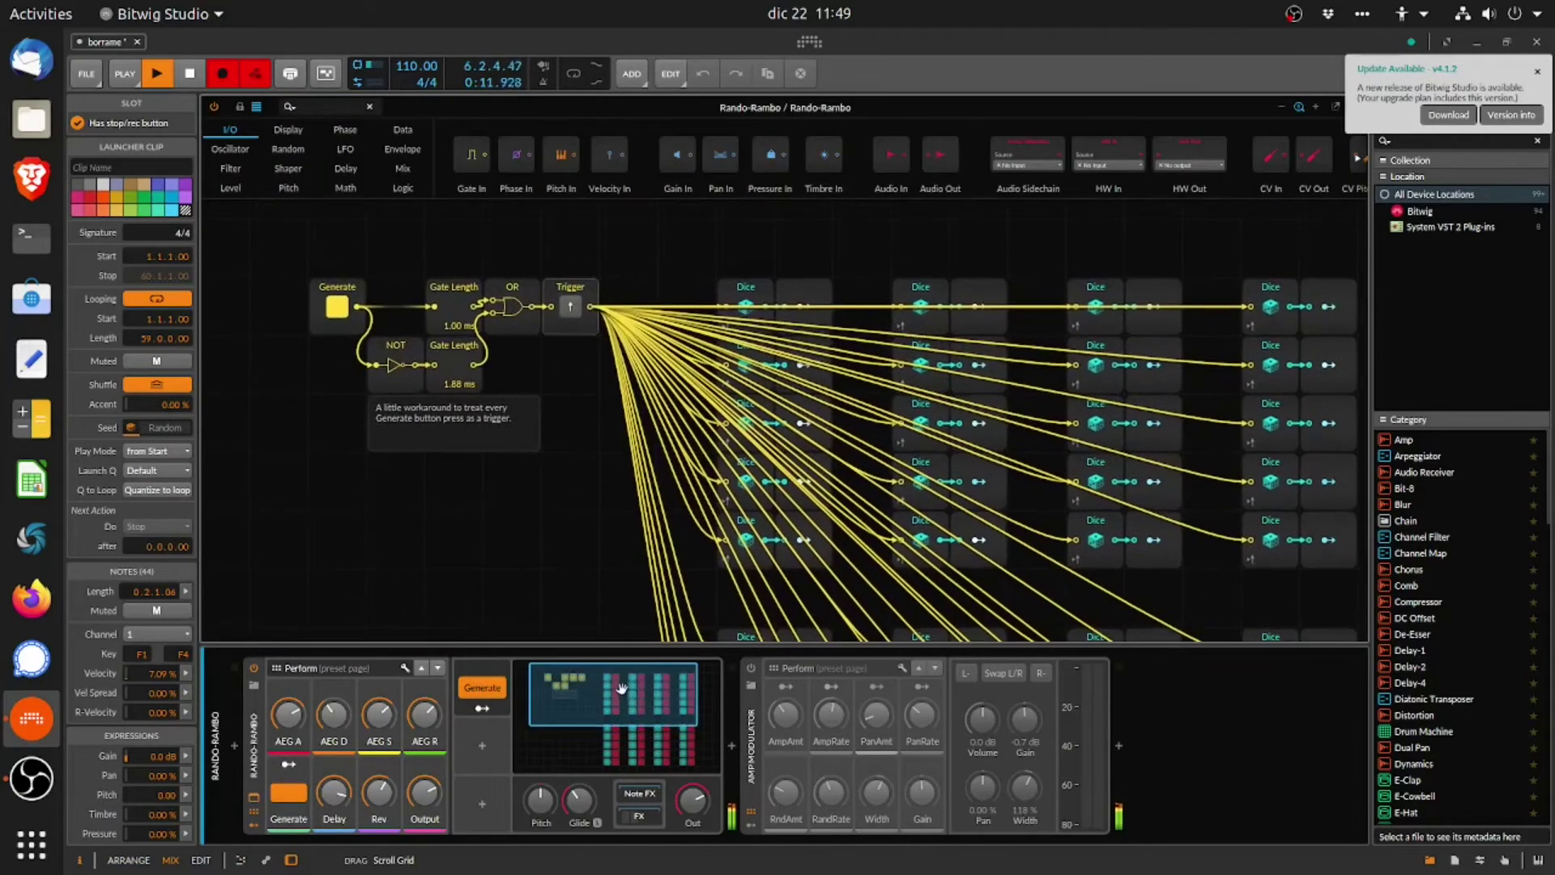
click(497, 688)
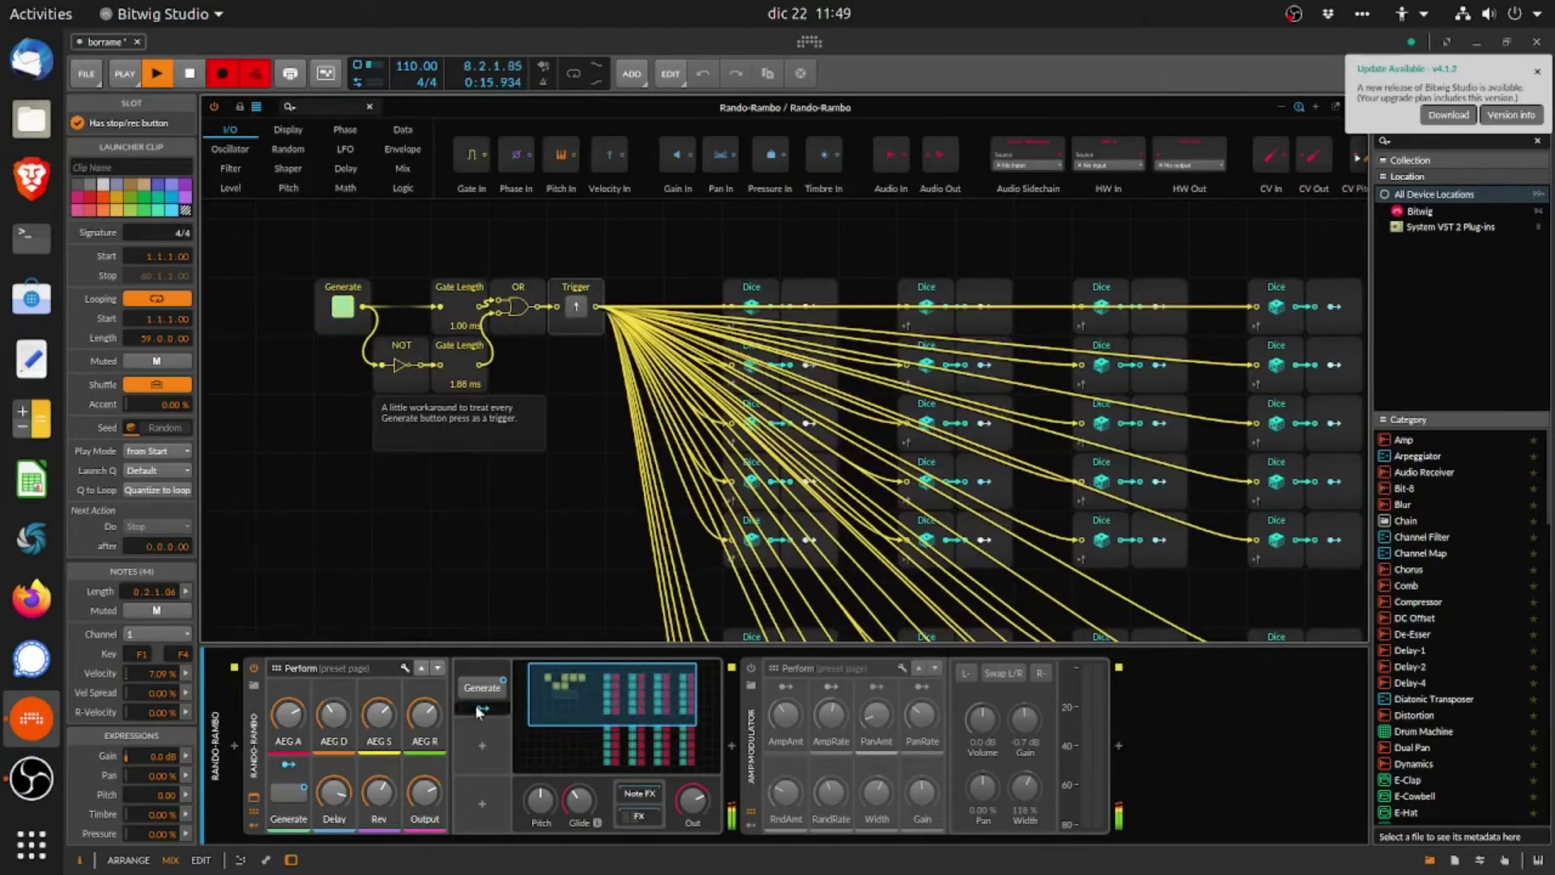
click(748, 669)
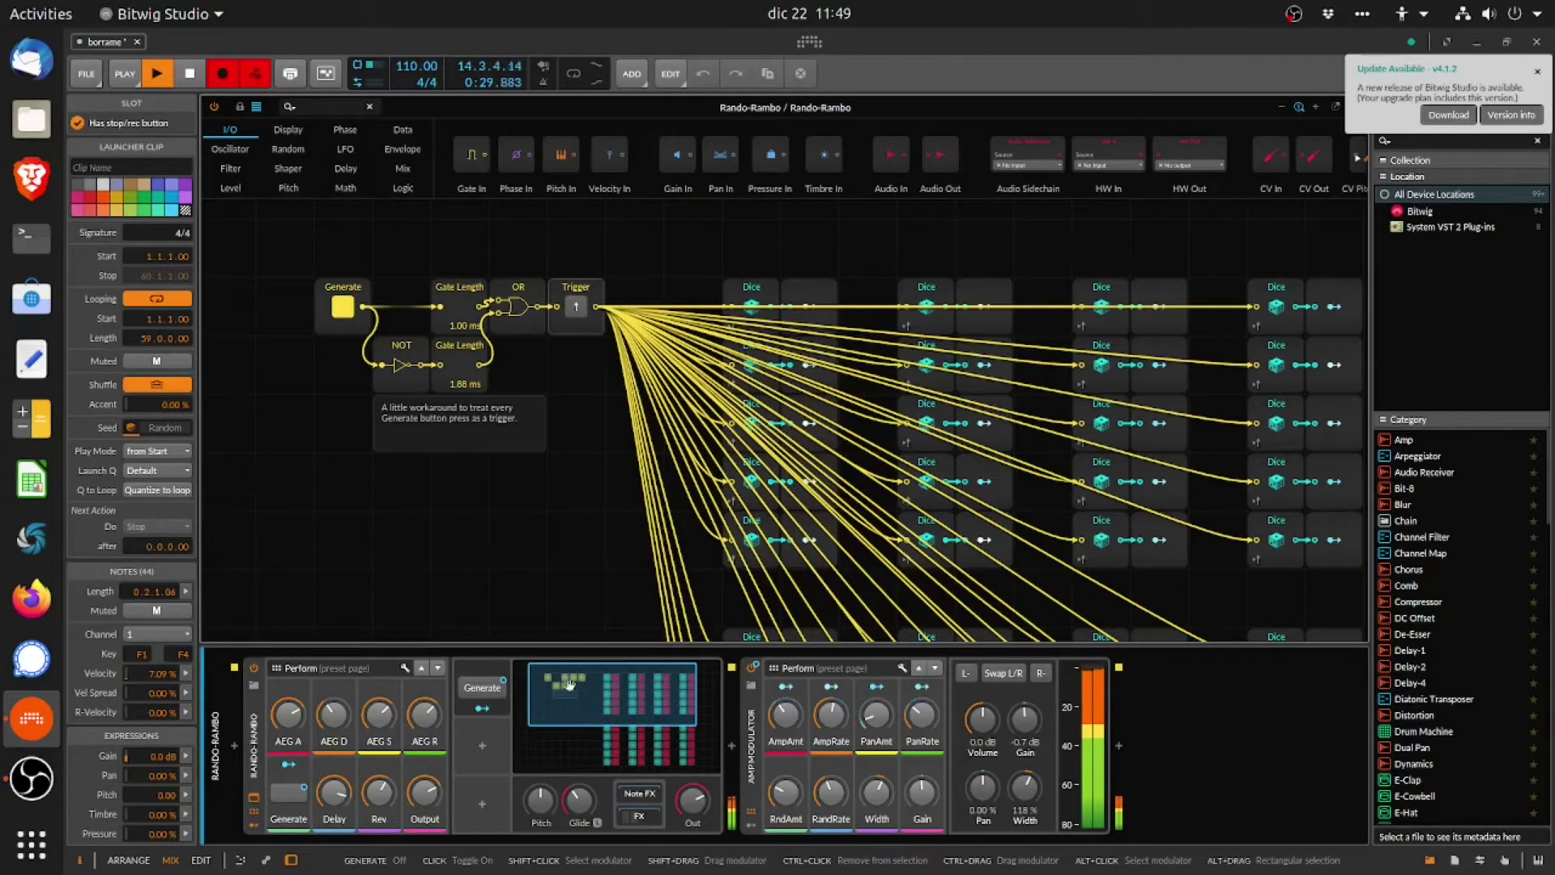
click(502, 691)
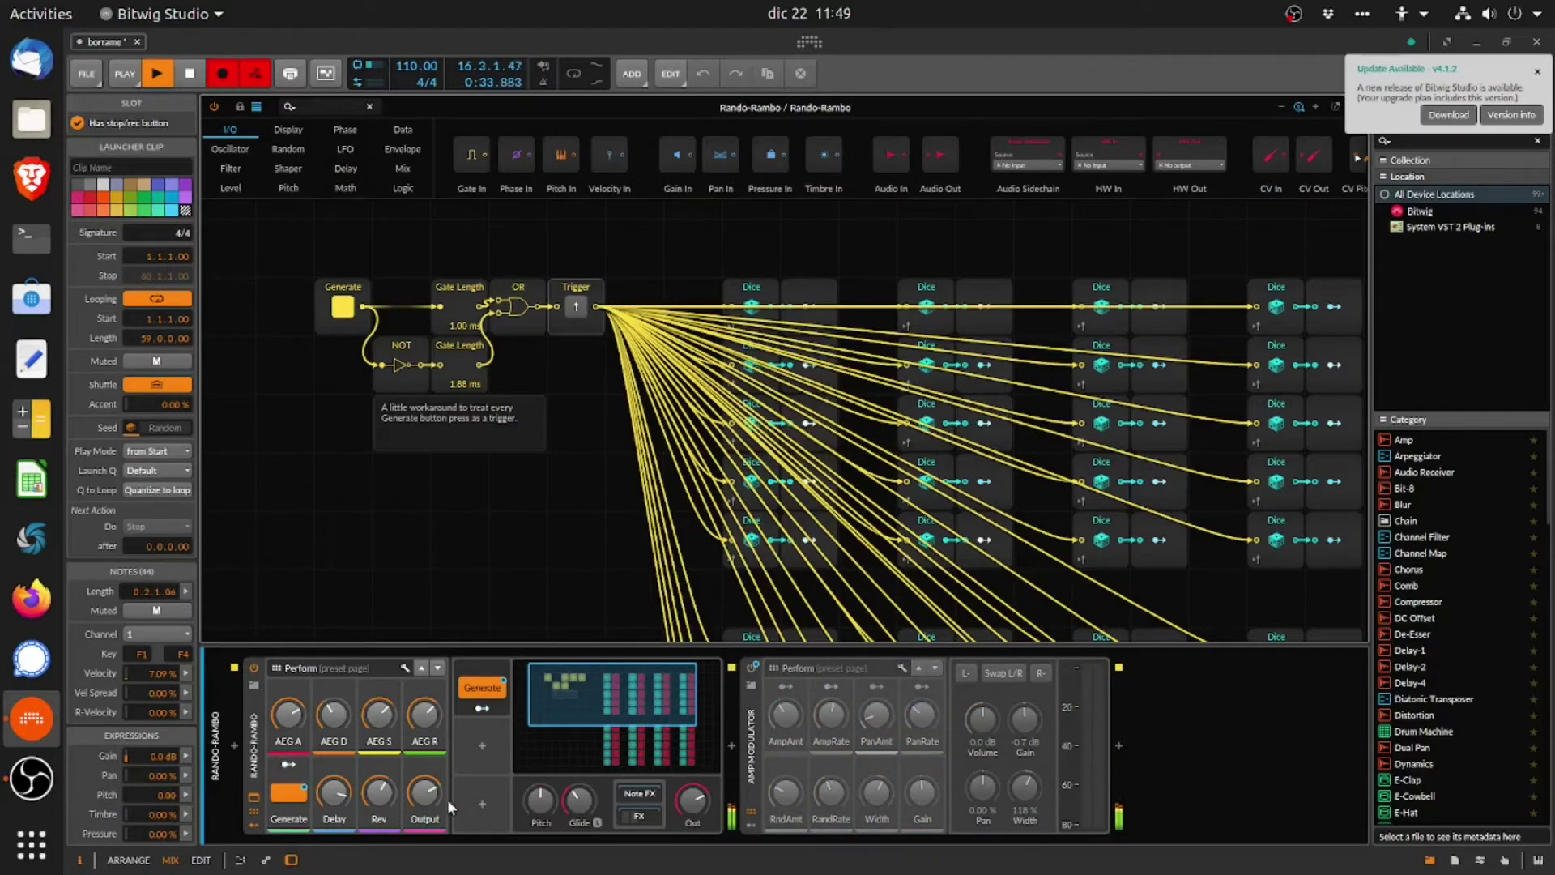
Step: Adjust Rando-Rambo's Delay mix amount and dismiss the update notification
mouse_move(333, 790)
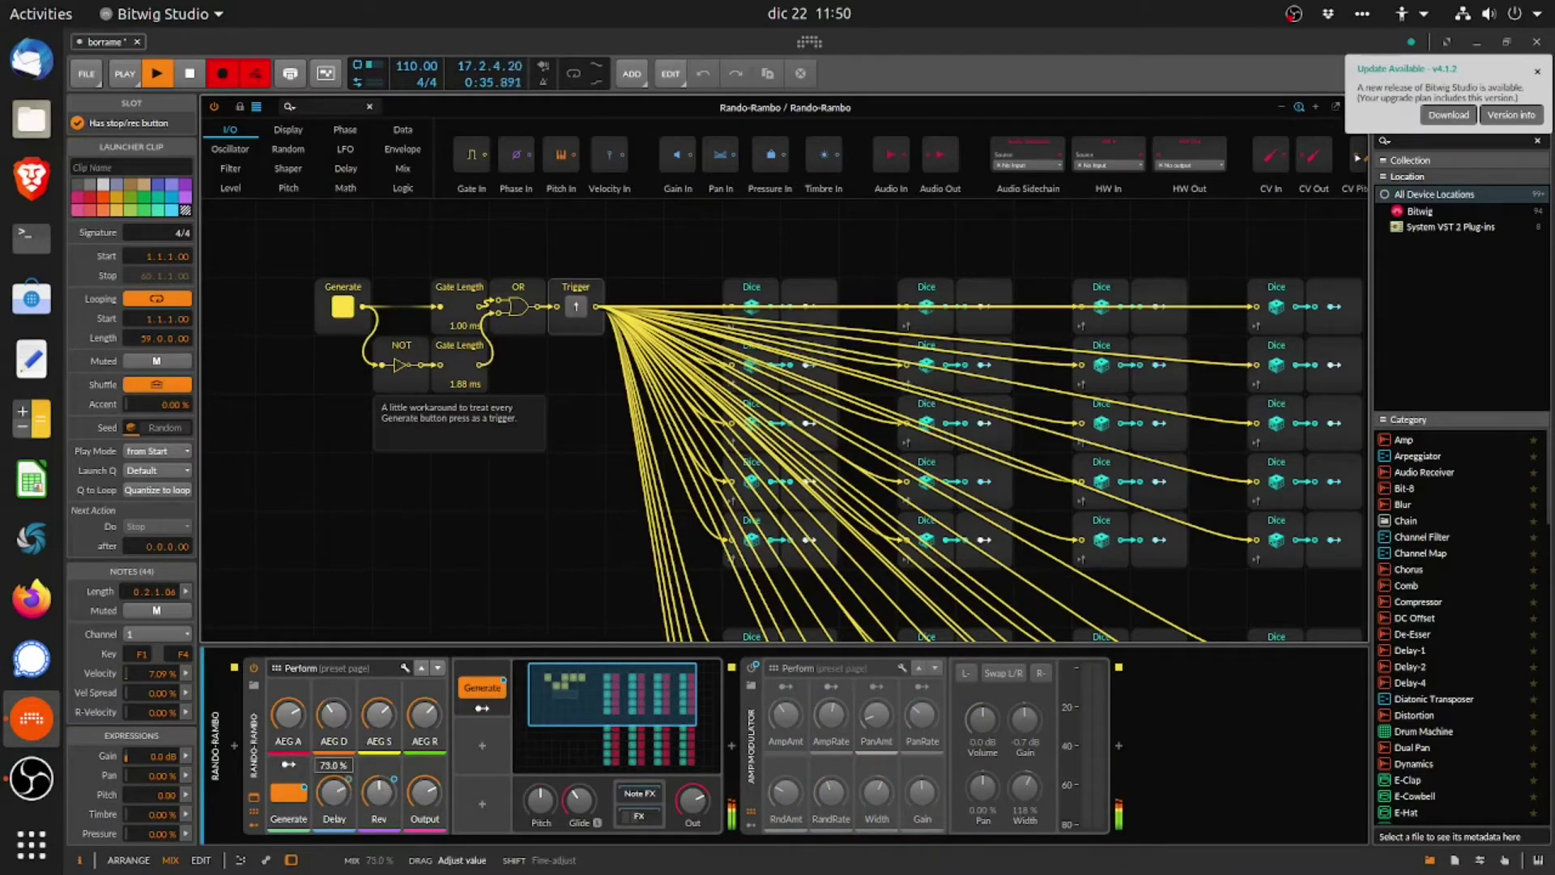
drag(333, 790, 333, 785)
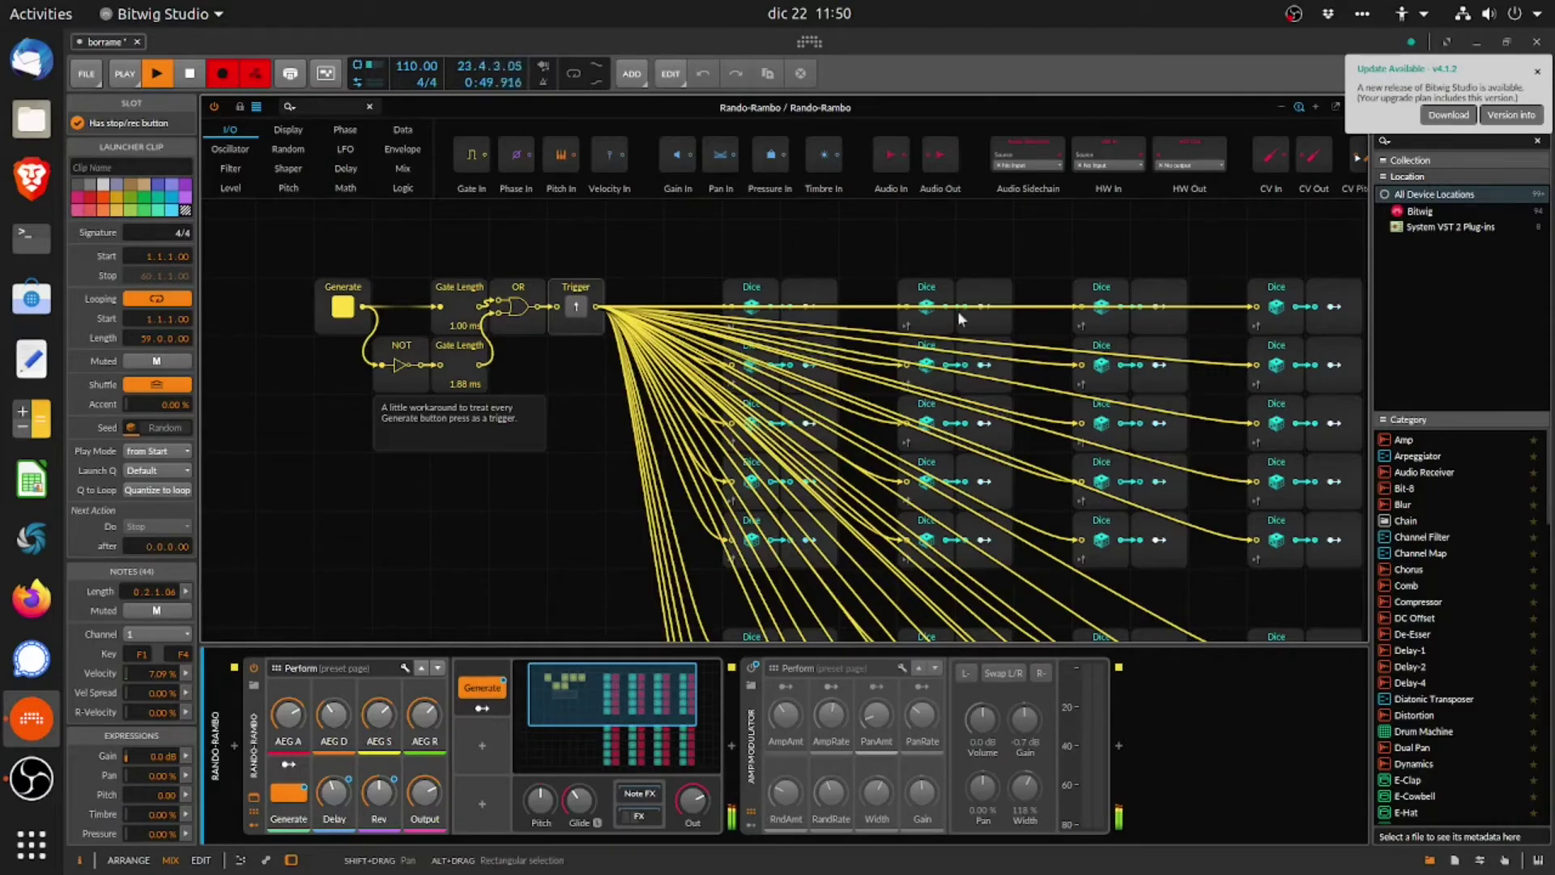
click(1535, 73)
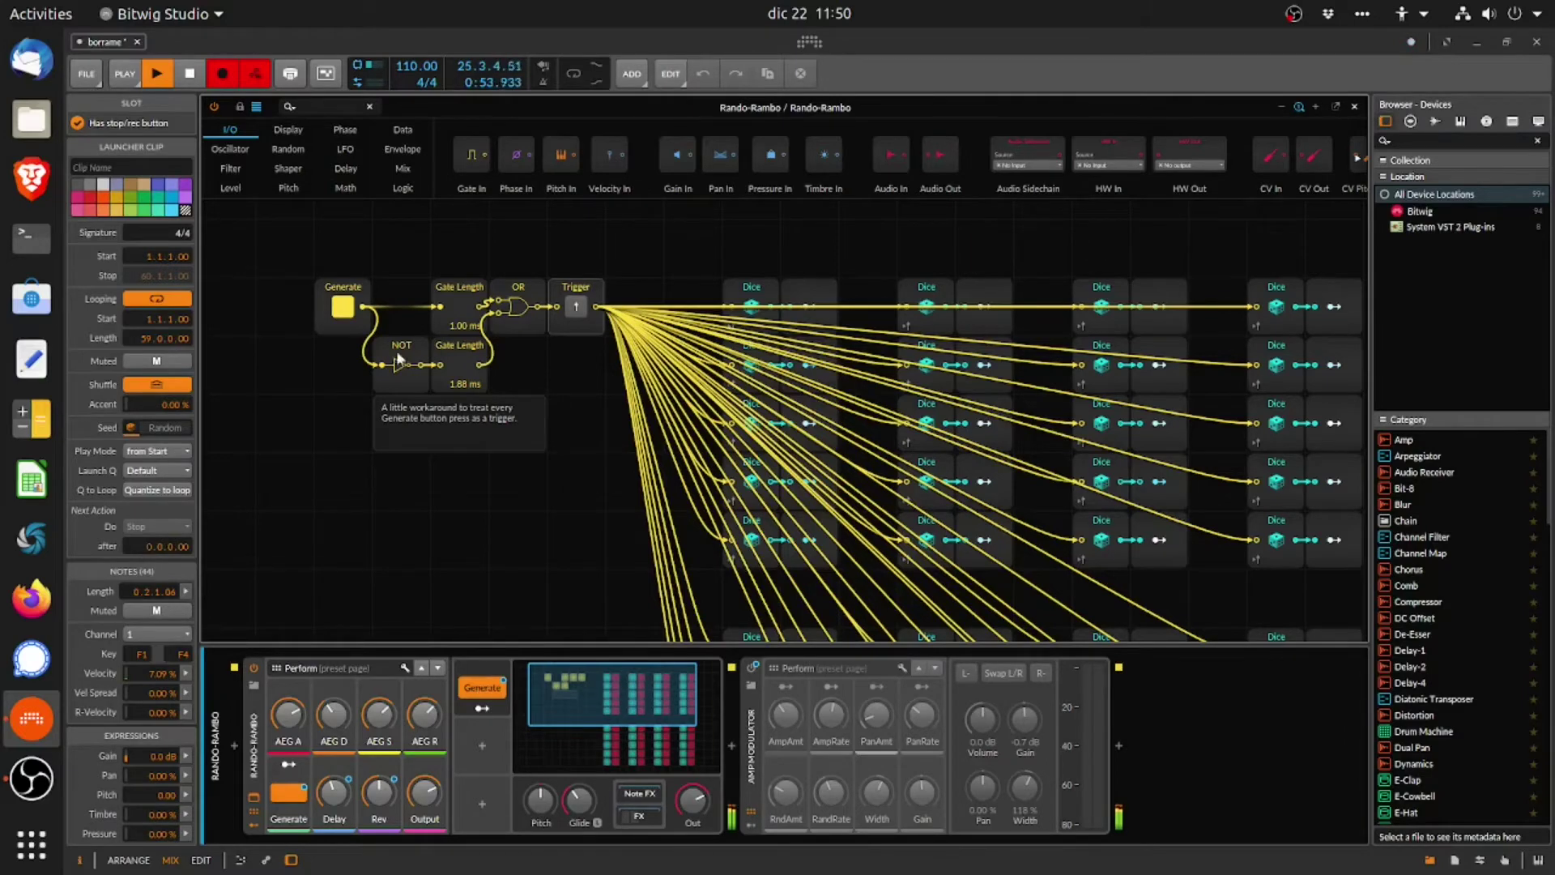
click(572, 307)
mouse_move(334, 789)
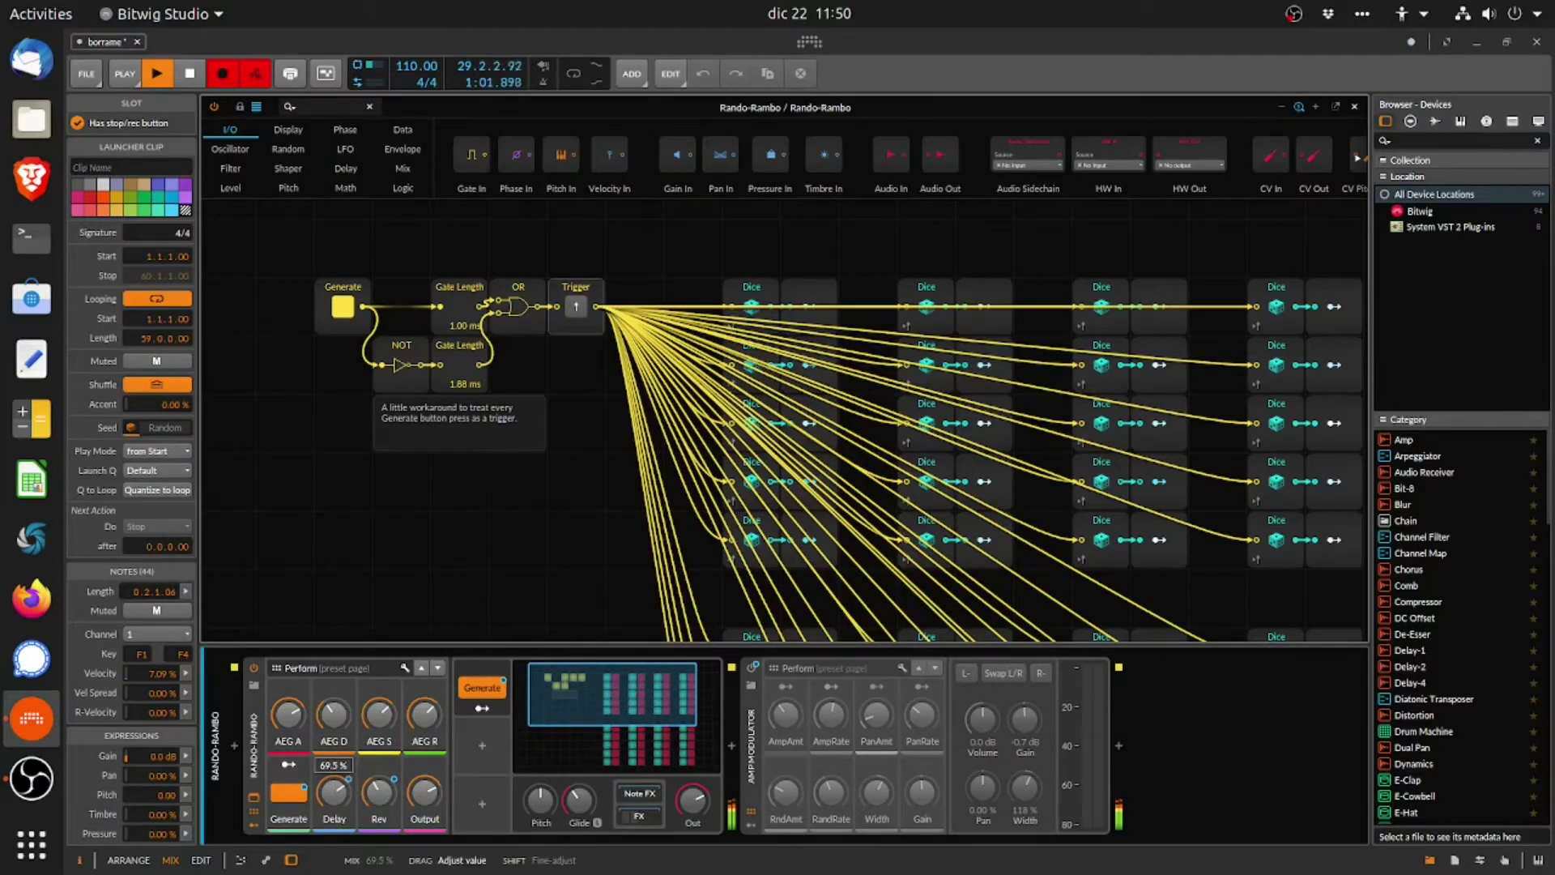
drag(334, 794, 334, 789)
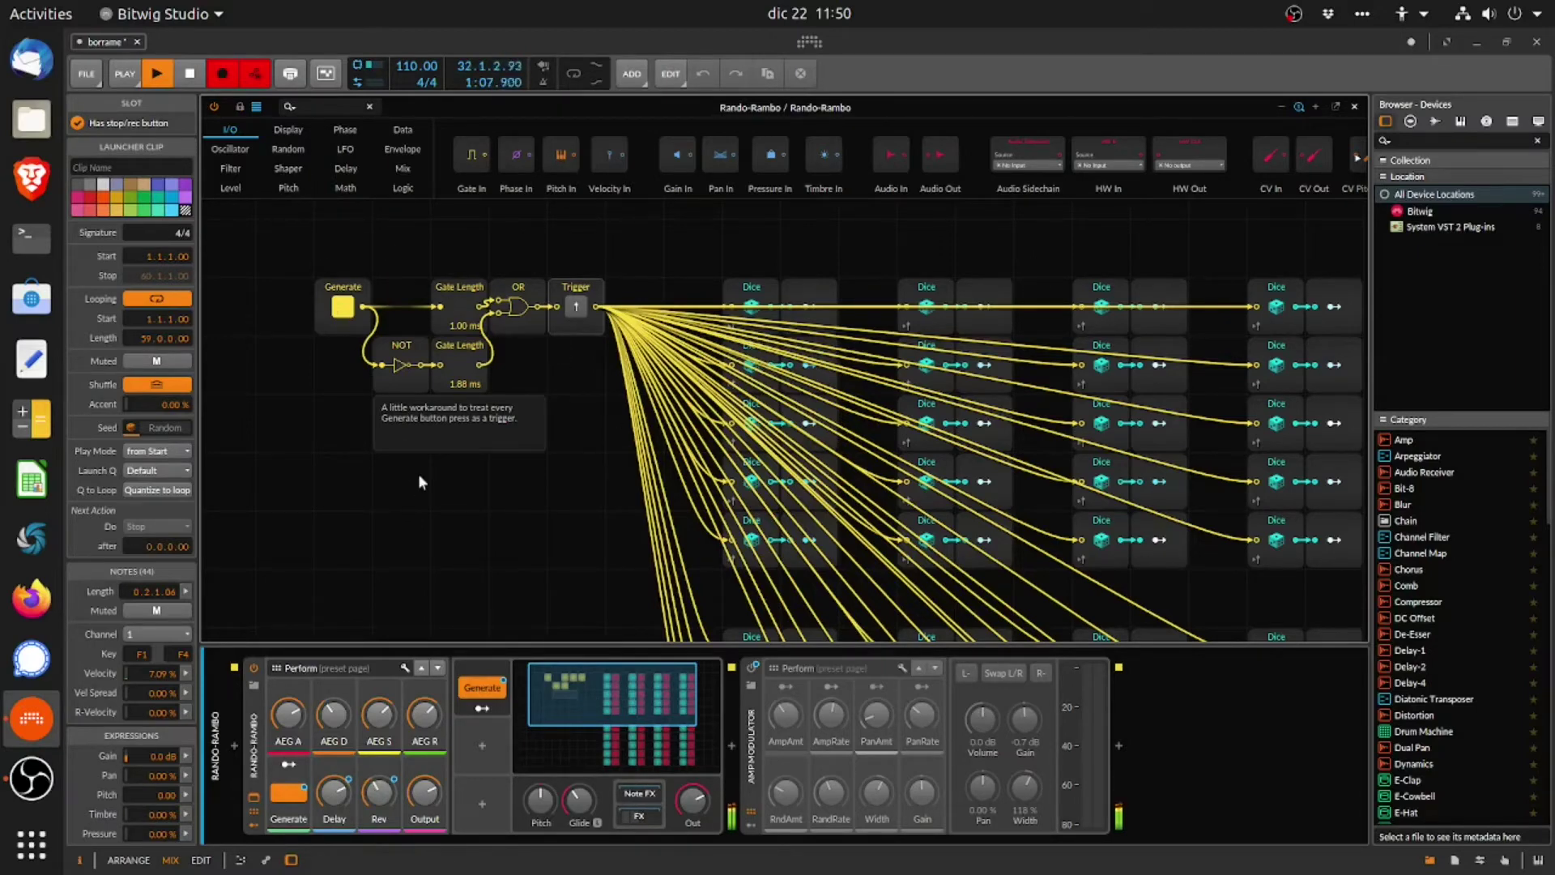
Step: Generate new random sounds from the patch's Generate module and the device control, and inspect the trigger's connections to the Dice modules
click(343, 311)
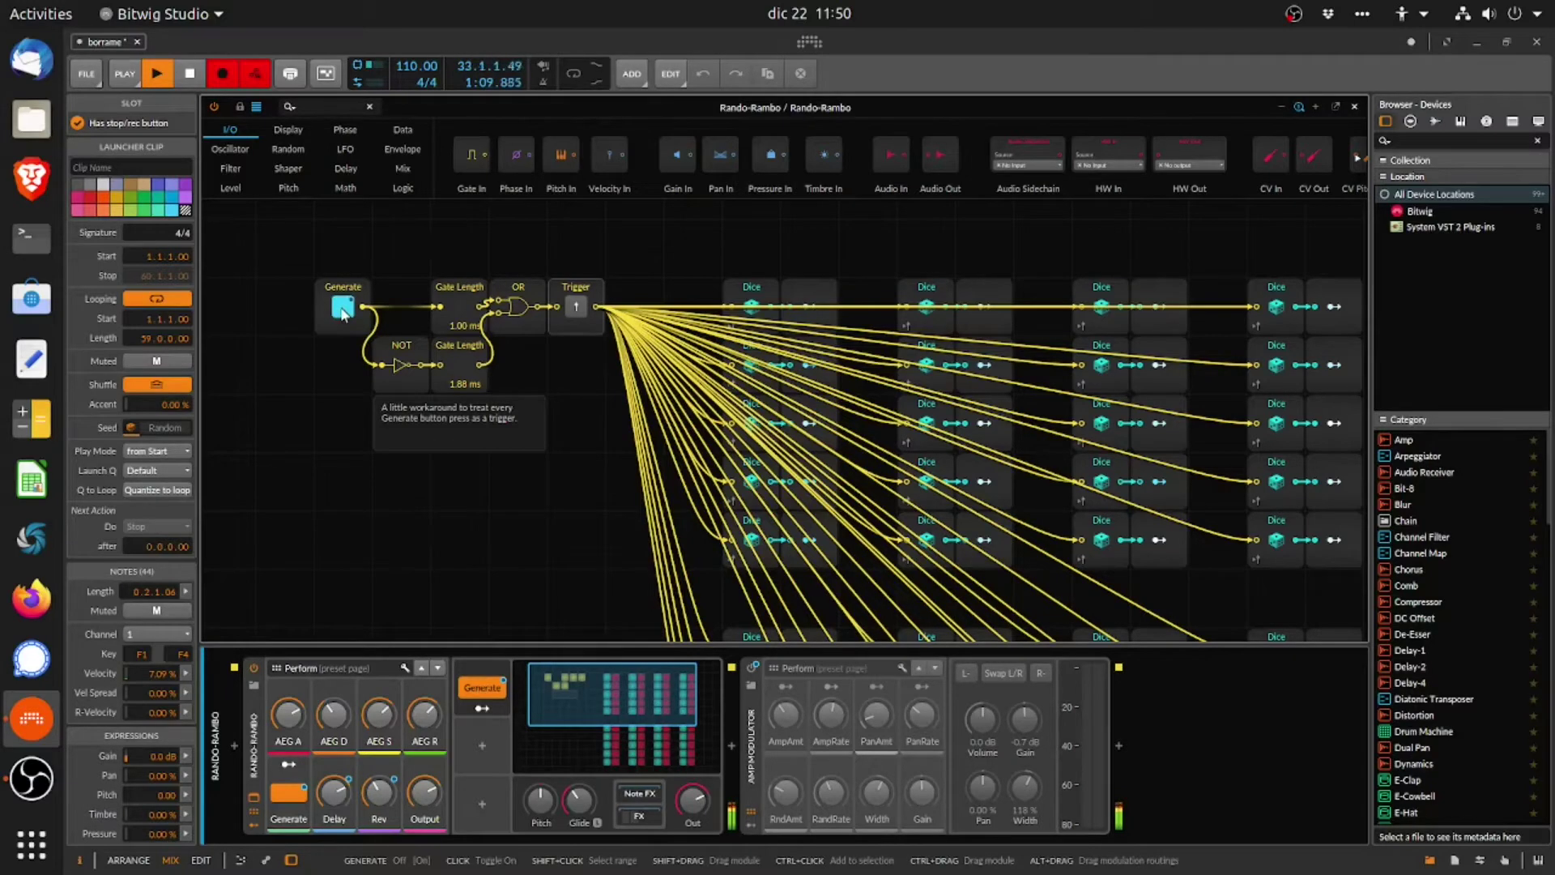
click(483, 690)
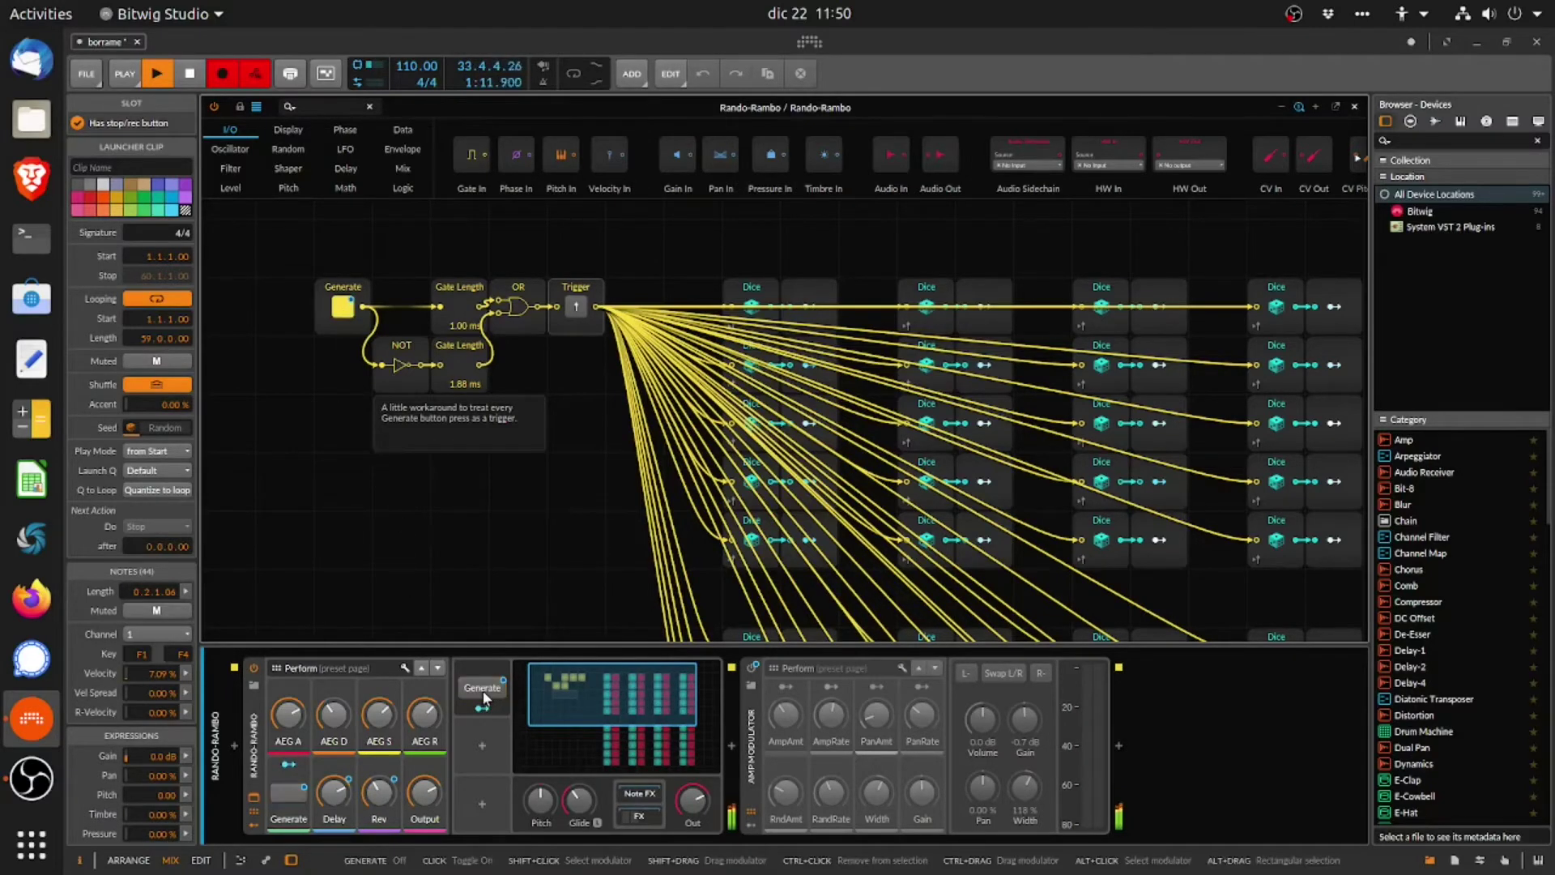
click(483, 695)
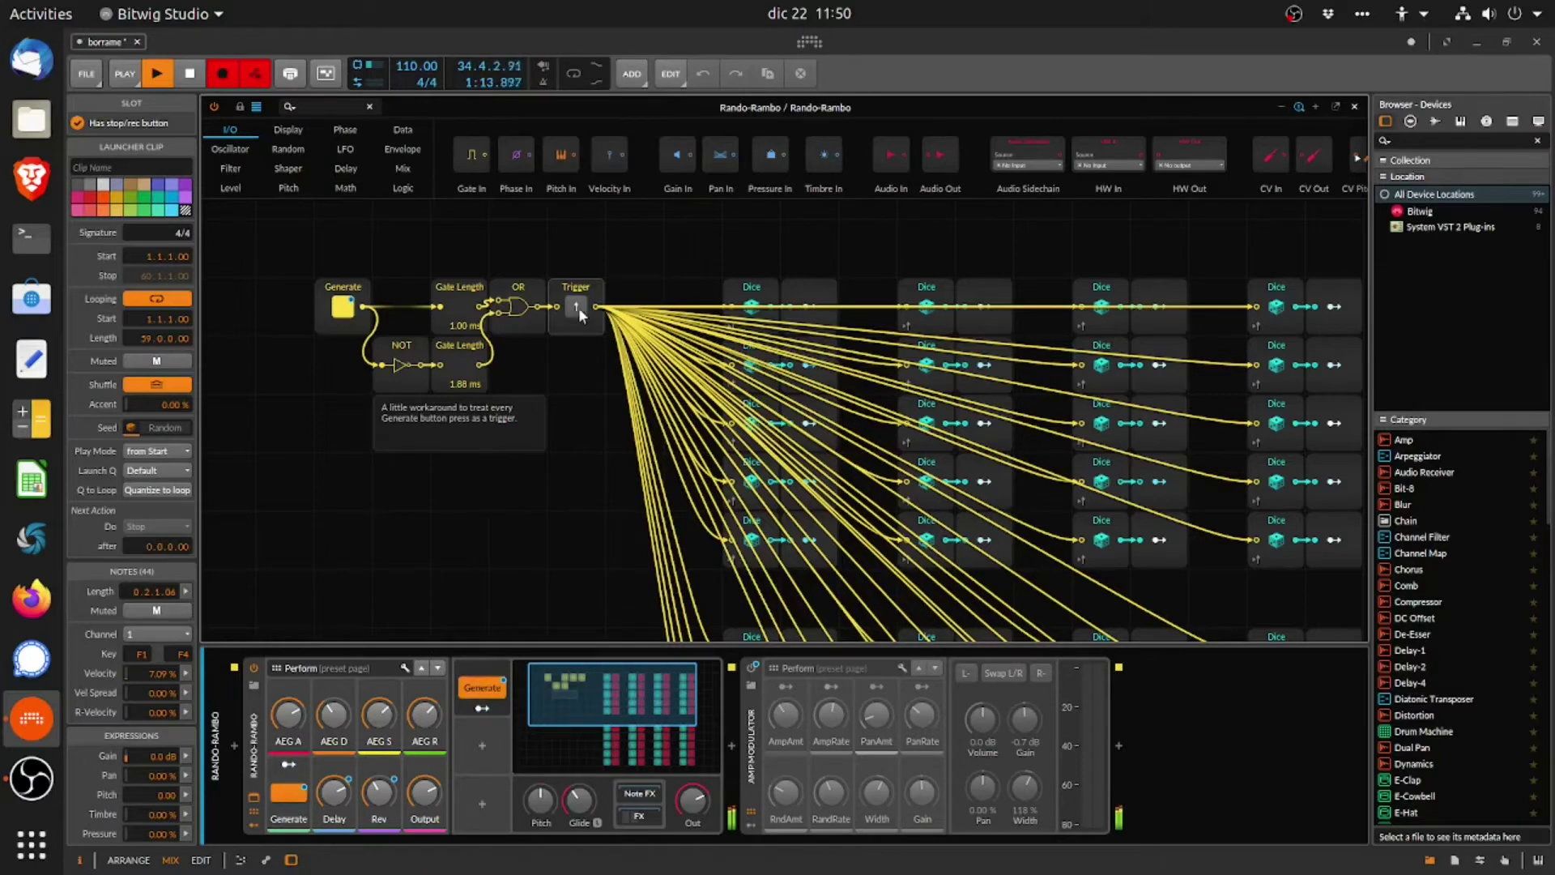
scroll(615, 381, down, 3)
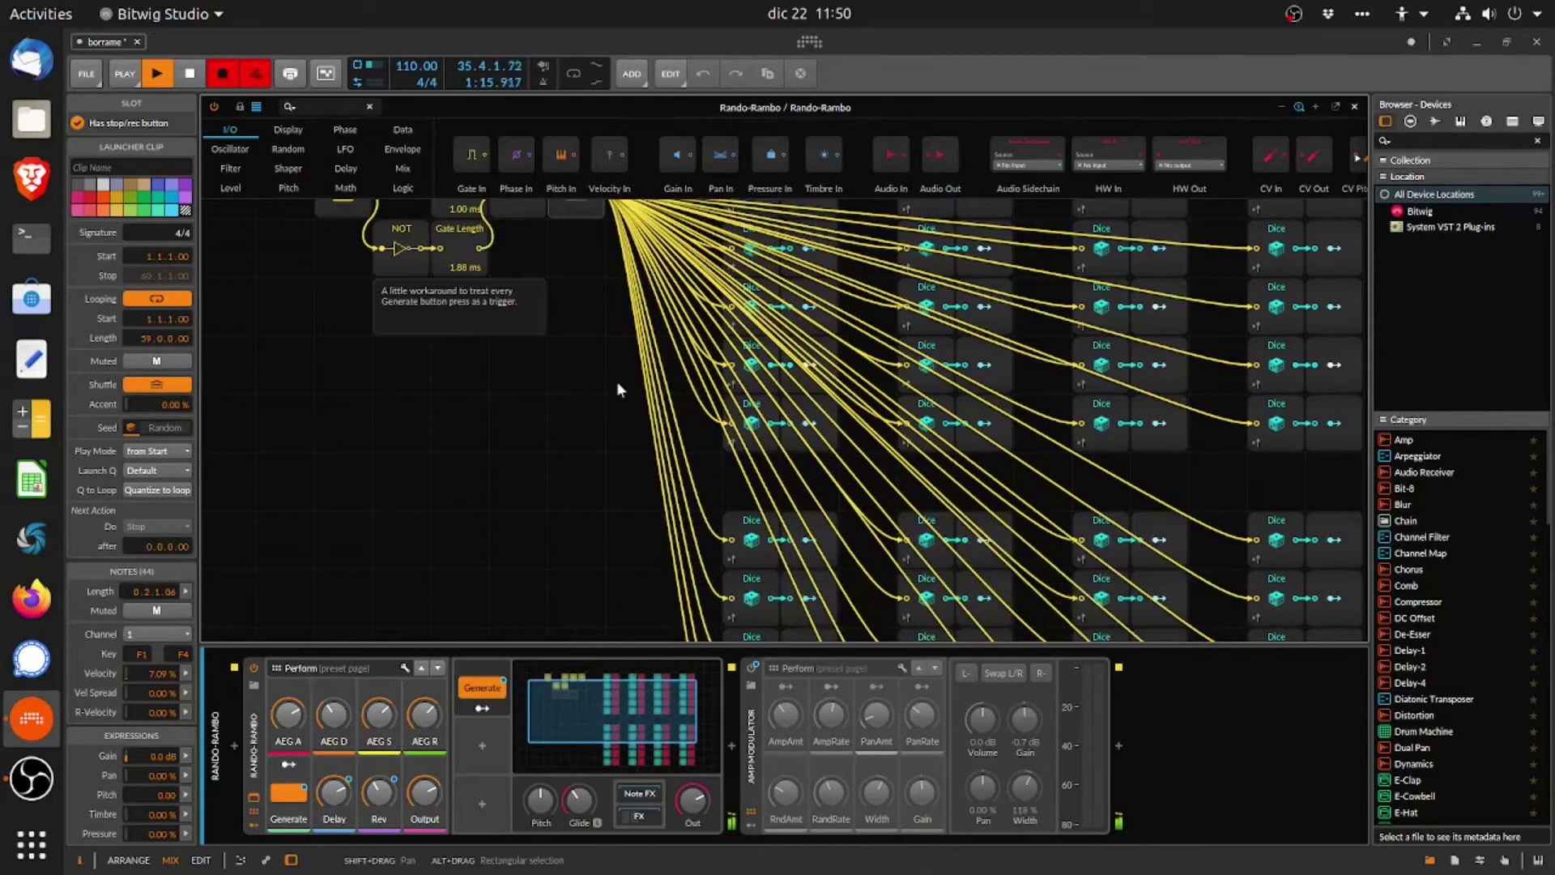
scroll(618, 388, up, 1)
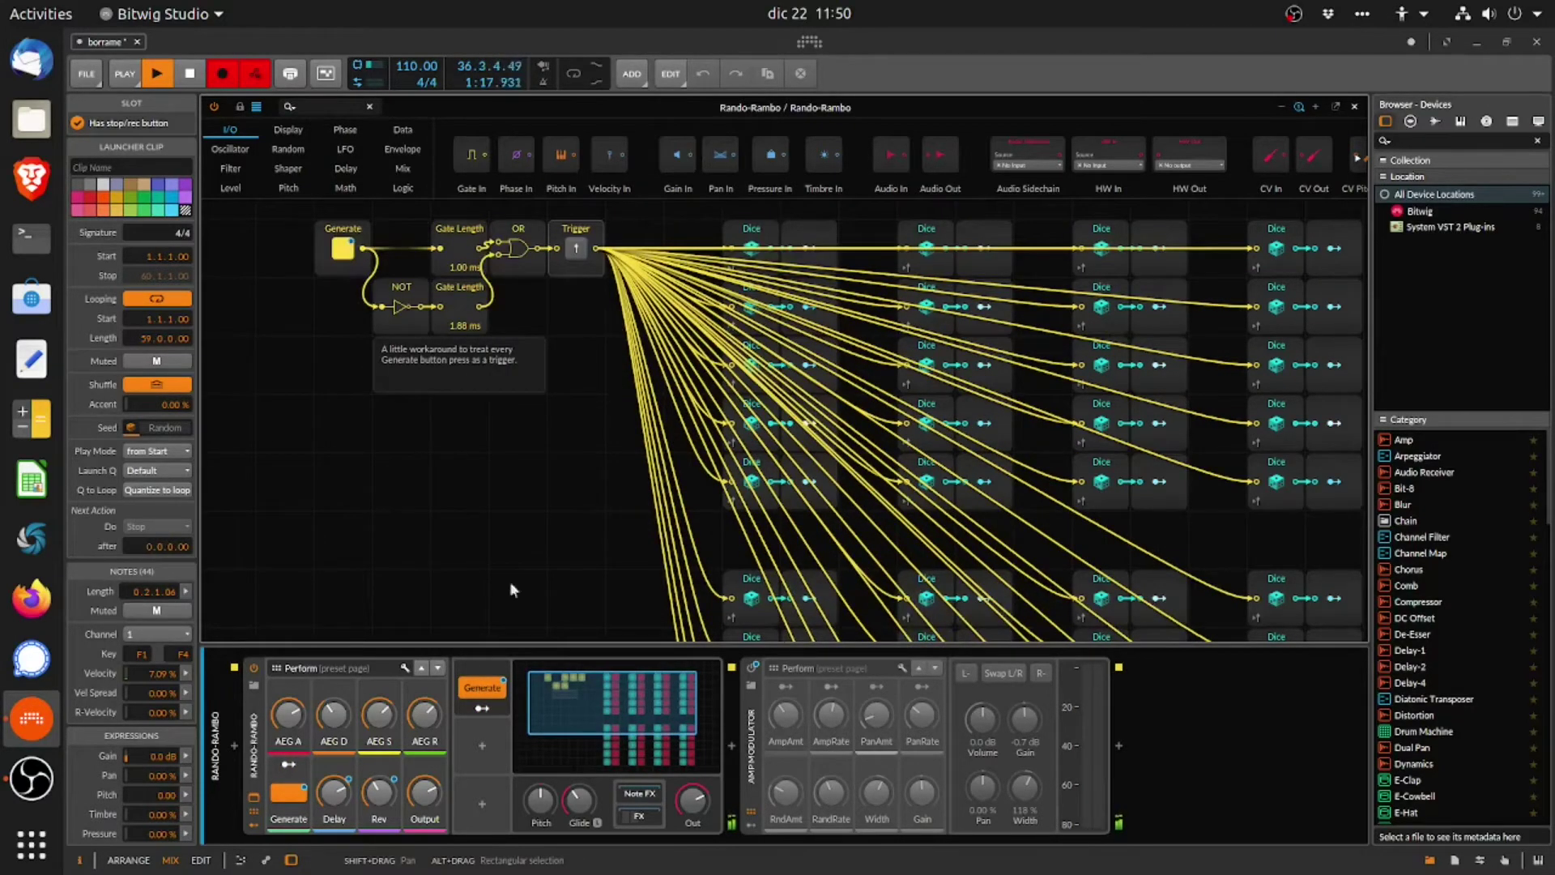
Step: Set Rando-Rambo's output level to about -0.3 dB
mouse_move(692, 800)
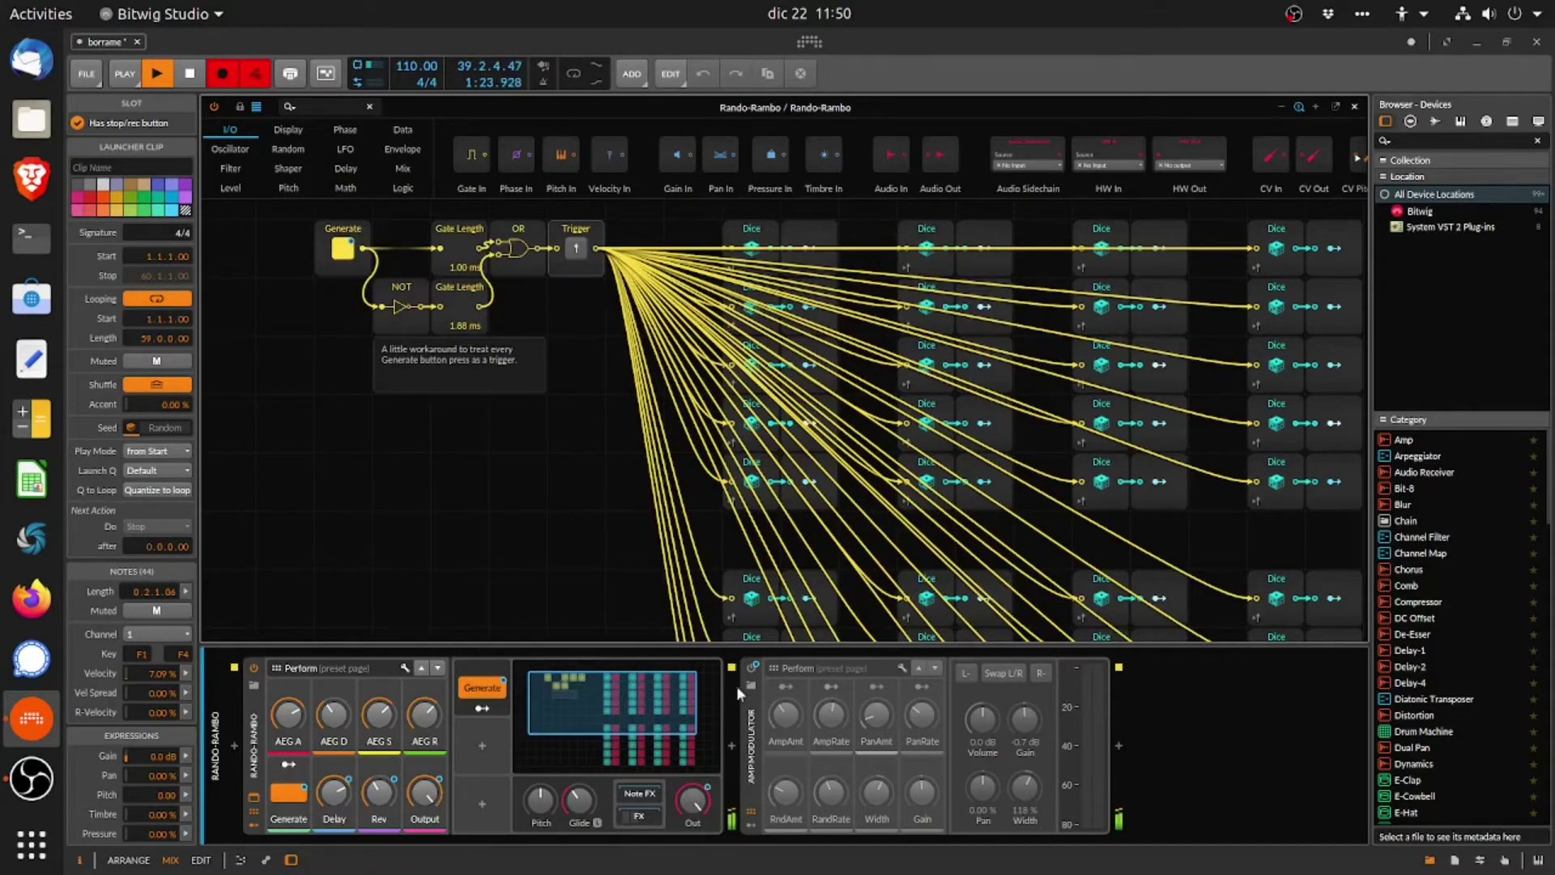
click(692, 801)
drag(693, 801, 692, 858)
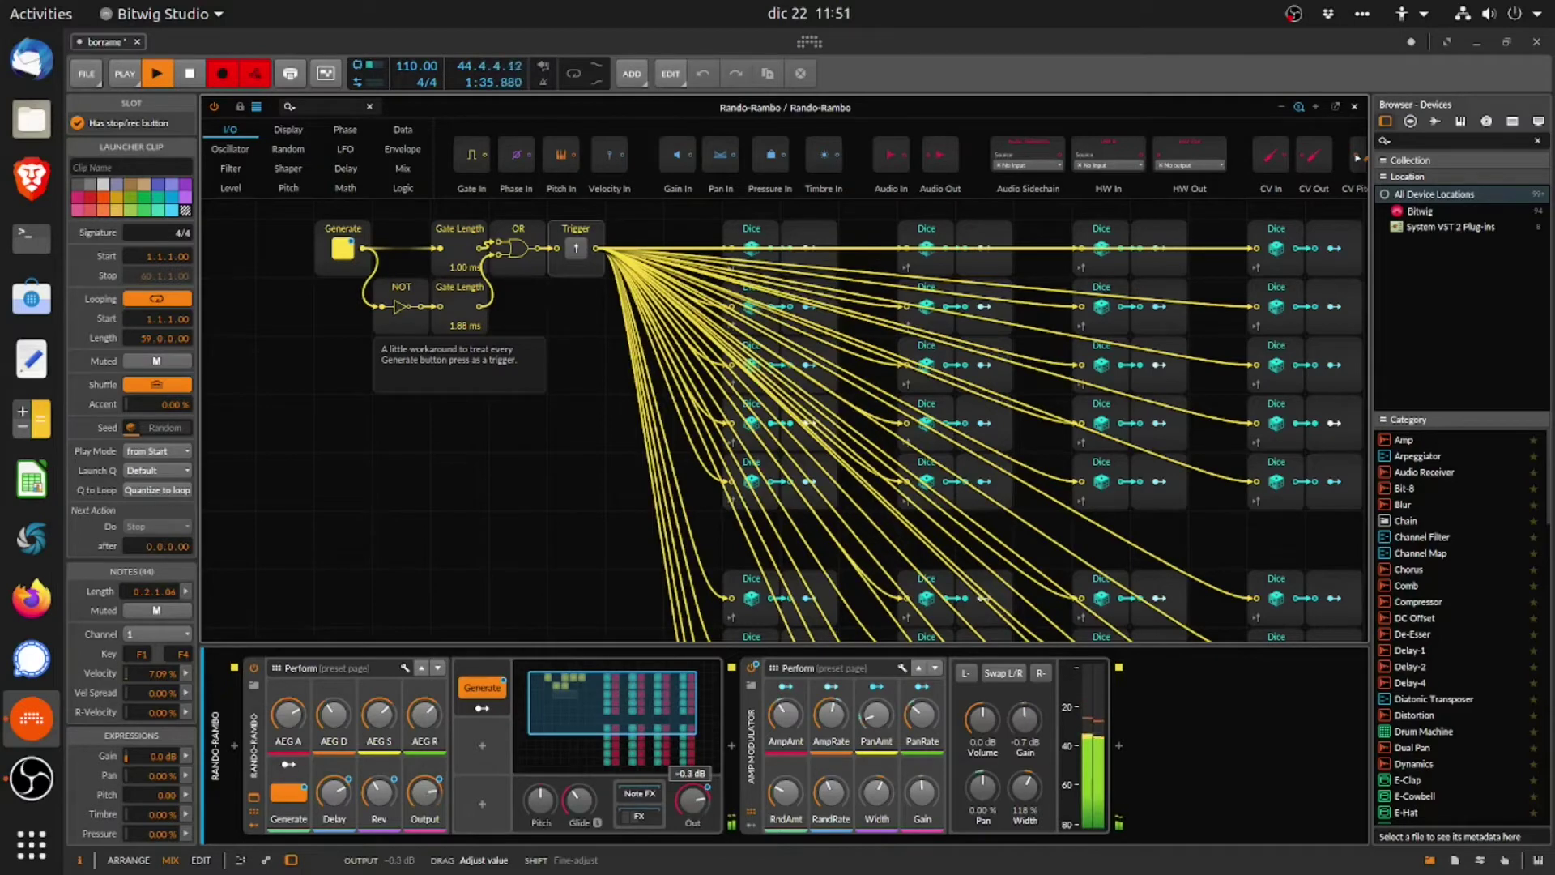
Step: Generate a series of random sounds with the Amp Modulator active, using both the device's Generate control and the modules in the grid
click(490, 690)
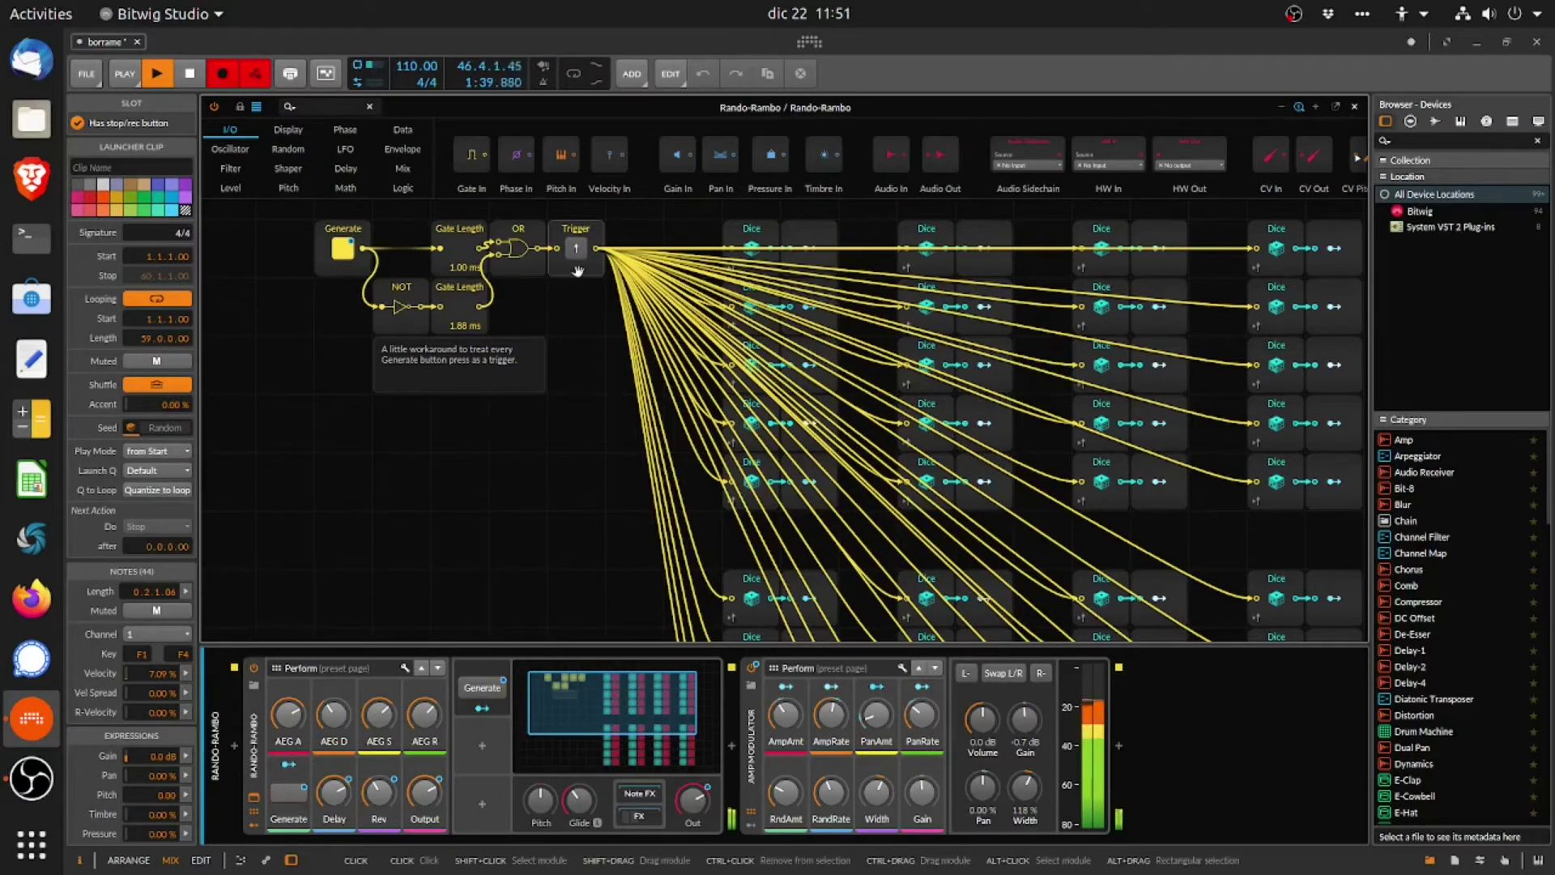
click(345, 251)
click(346, 253)
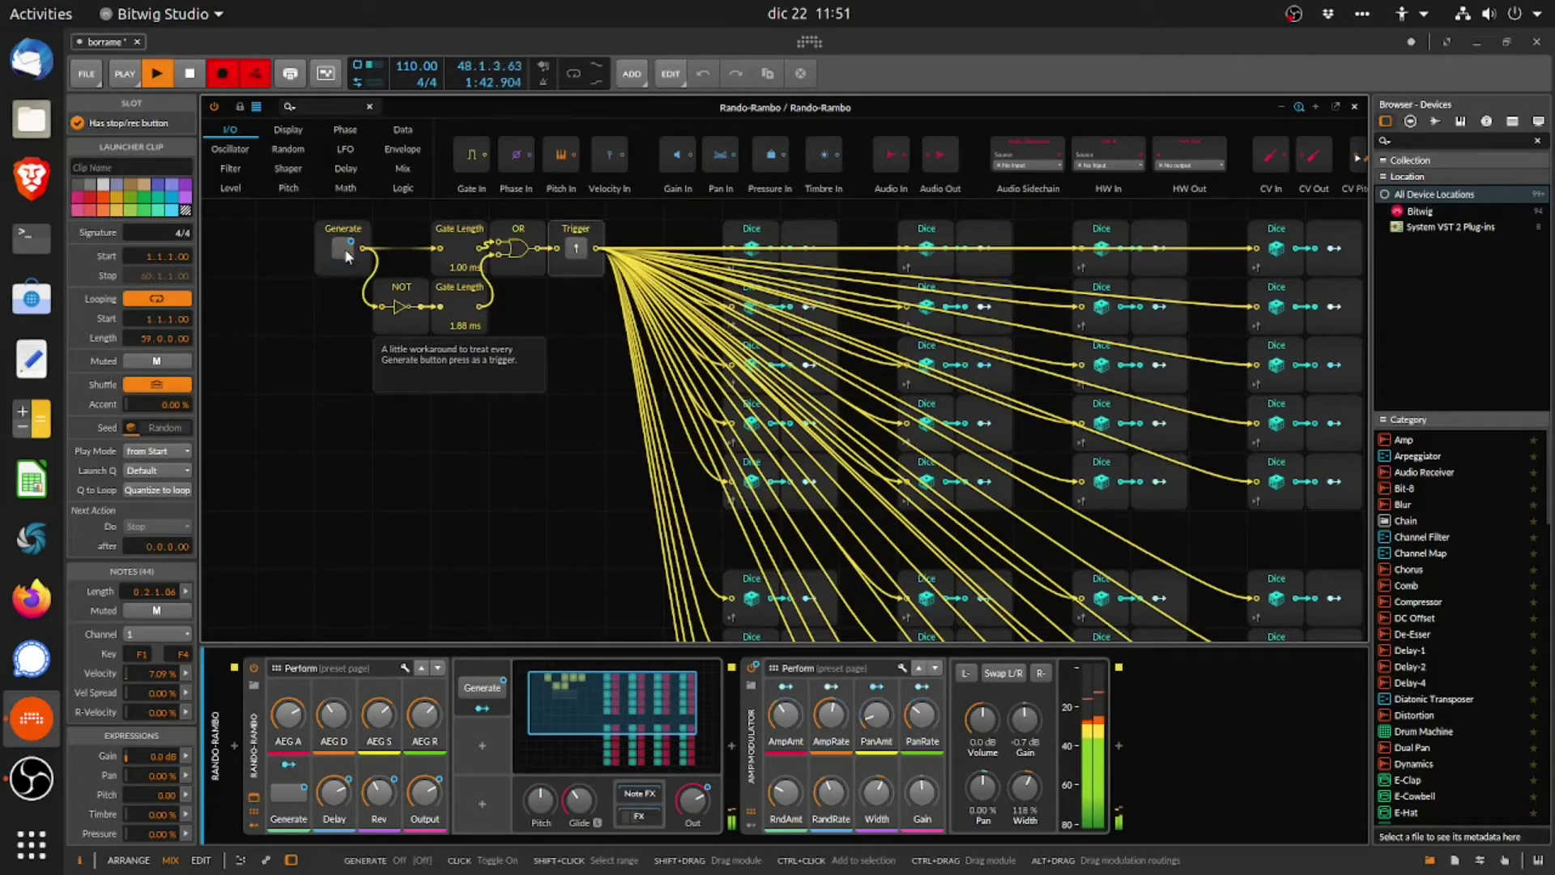
click(481, 688)
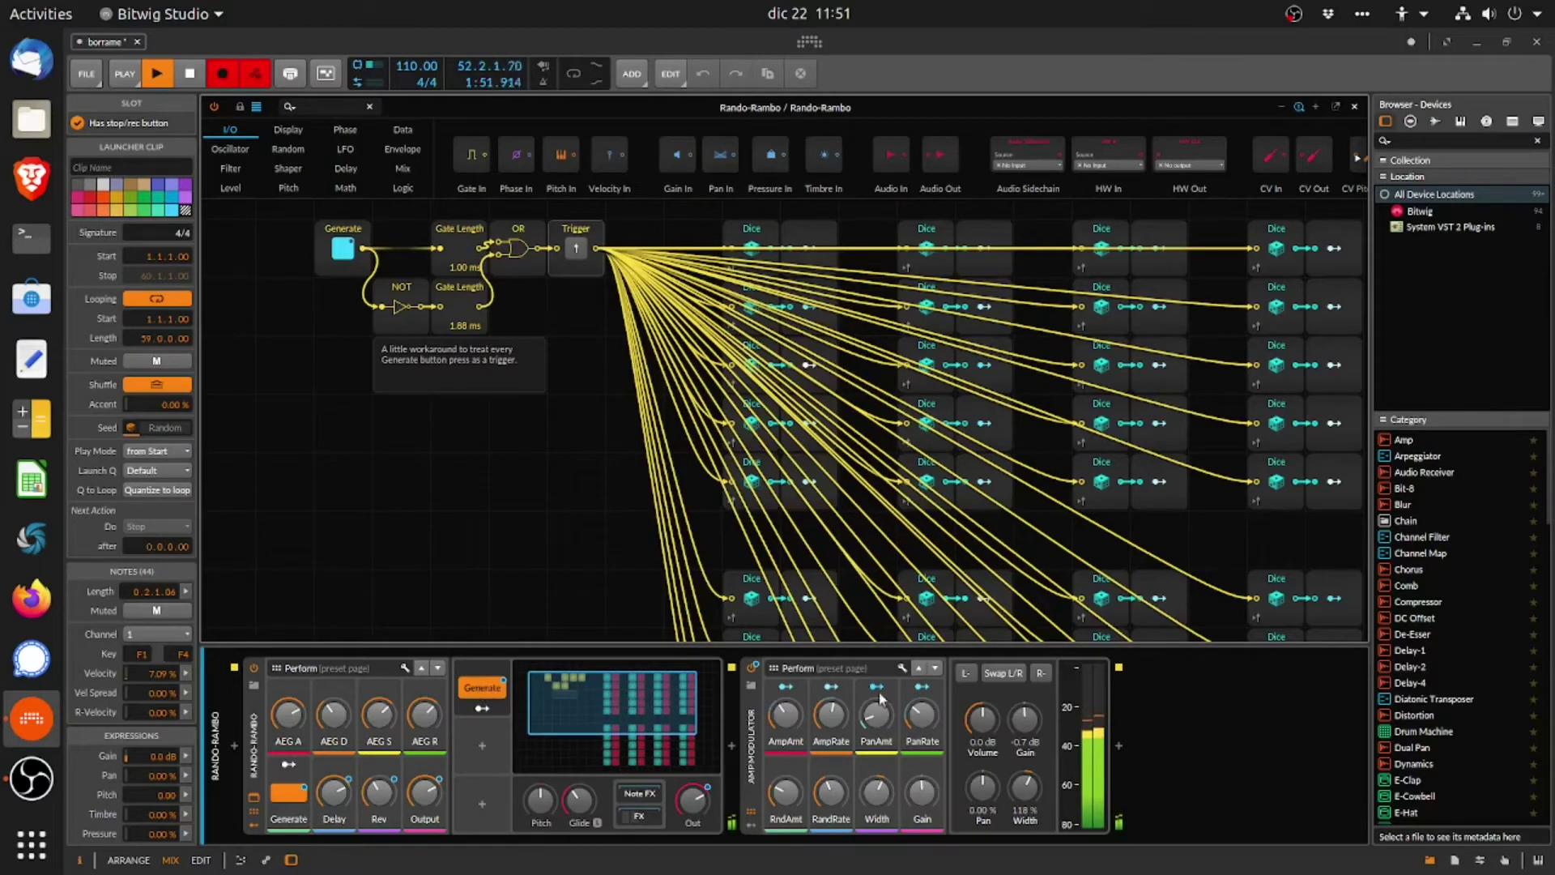
click(496, 678)
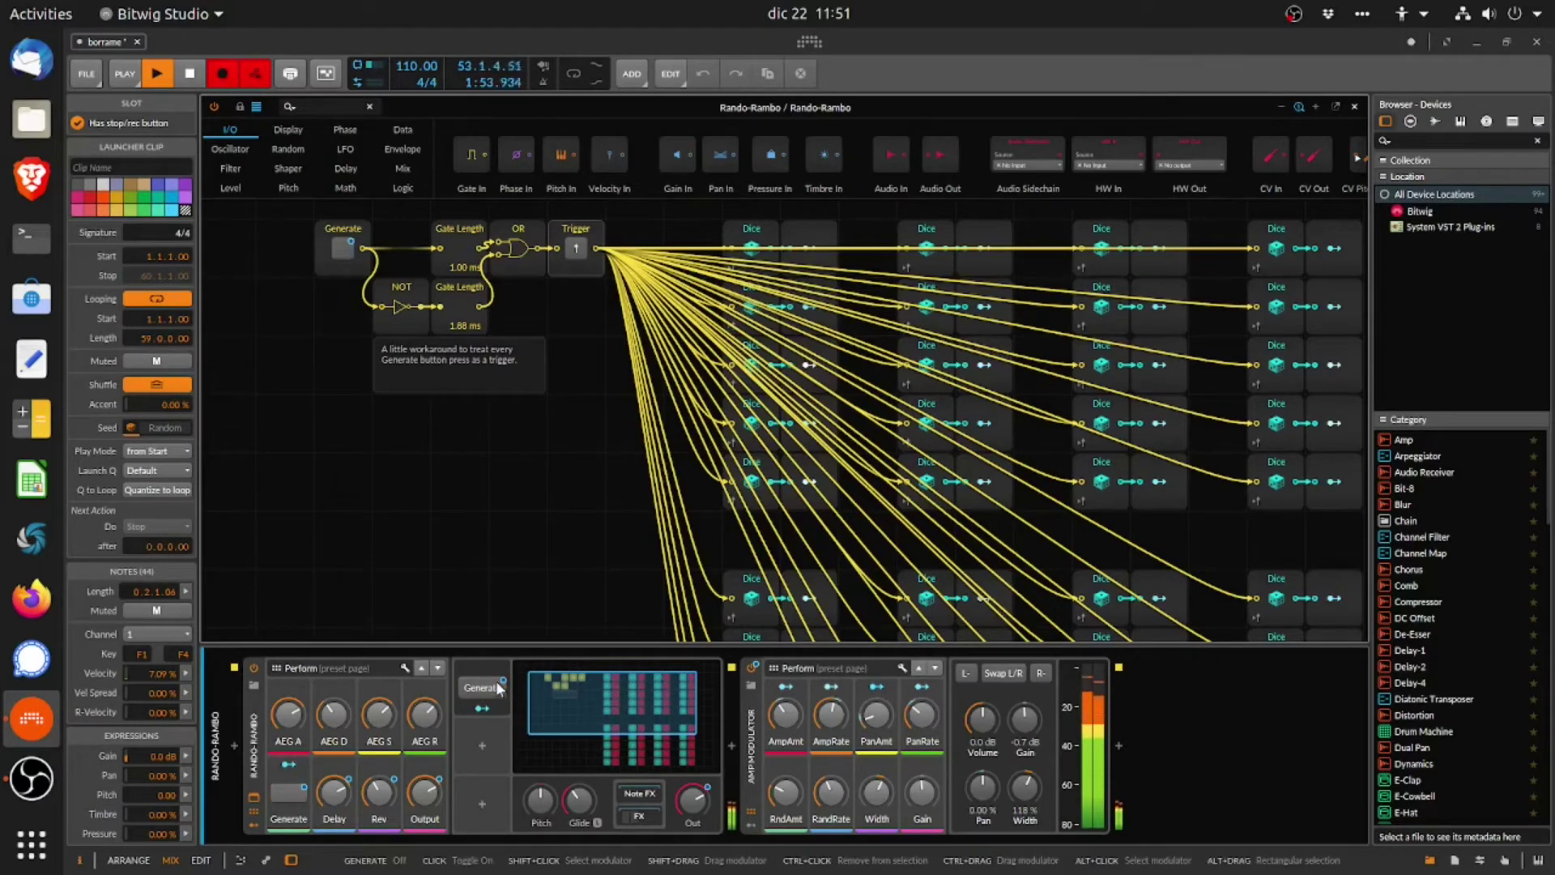
click(496, 682)
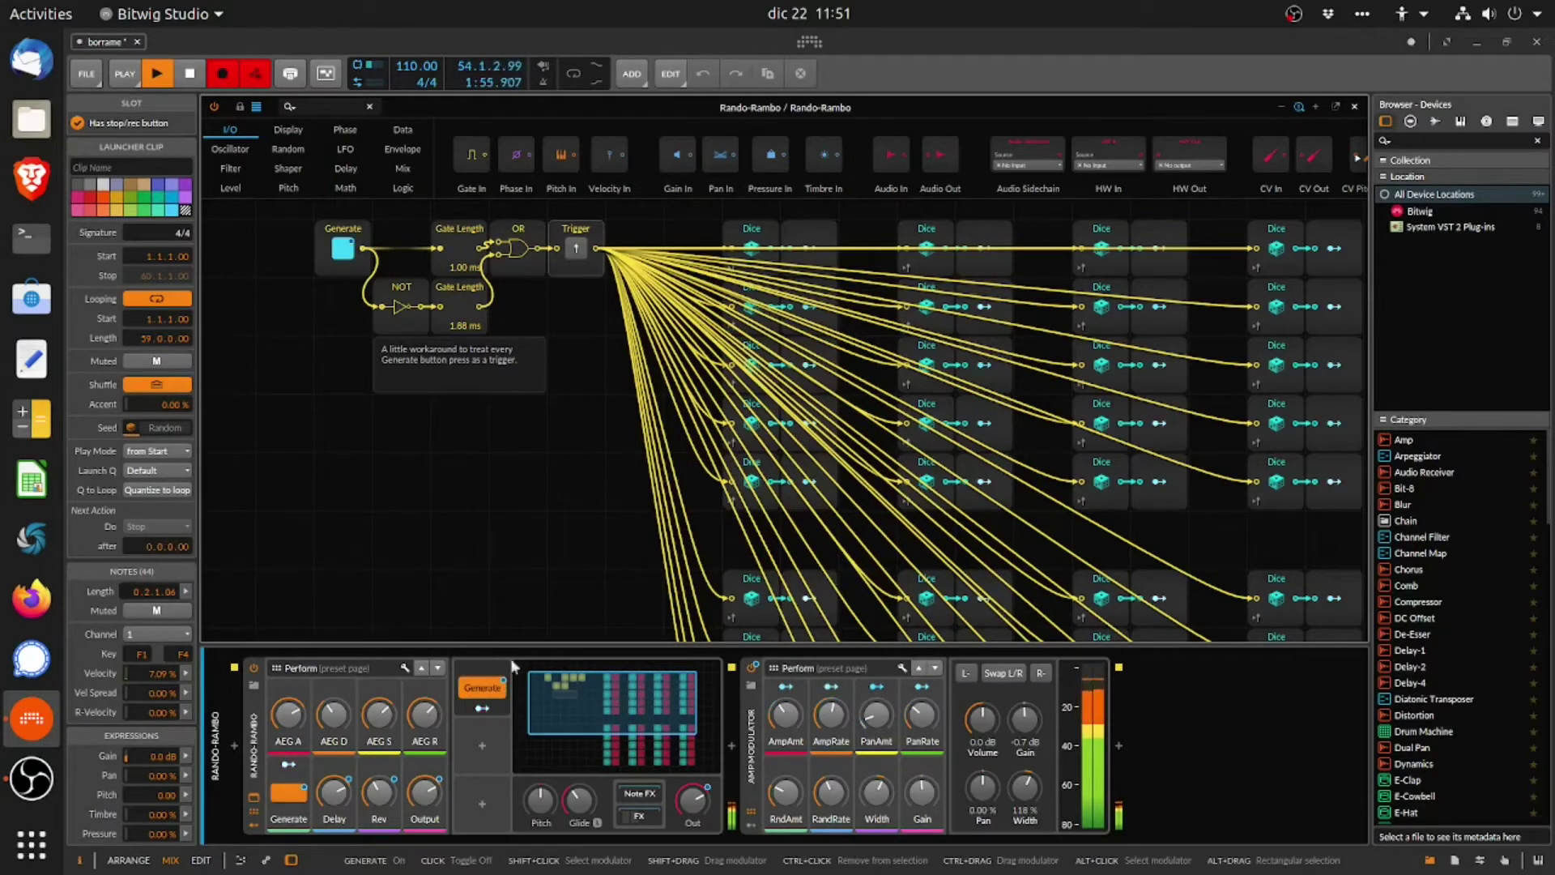
click(578, 248)
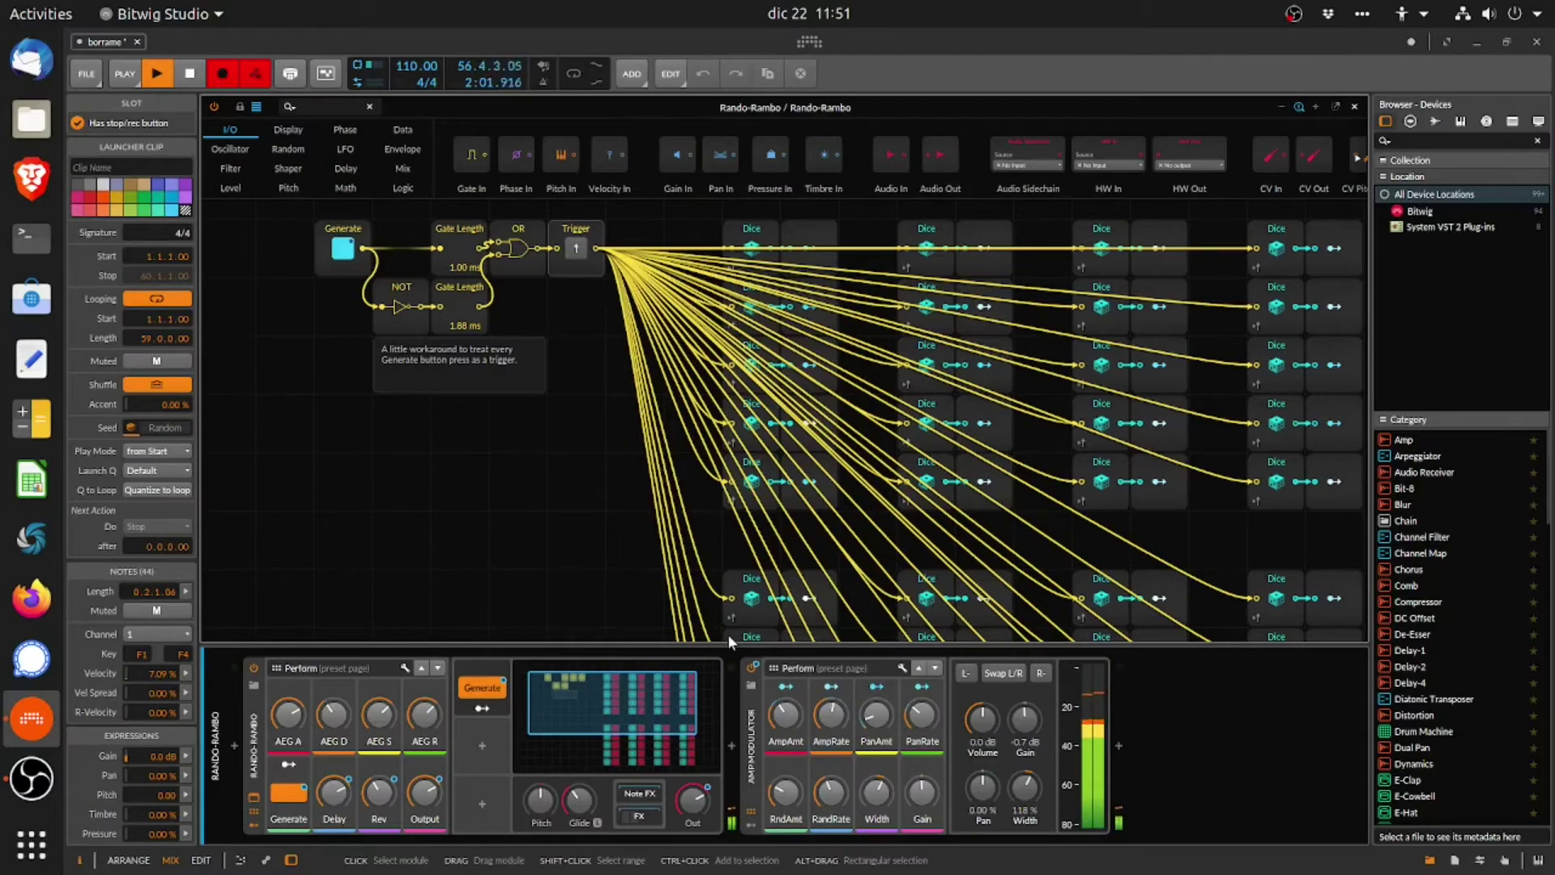
click(491, 690)
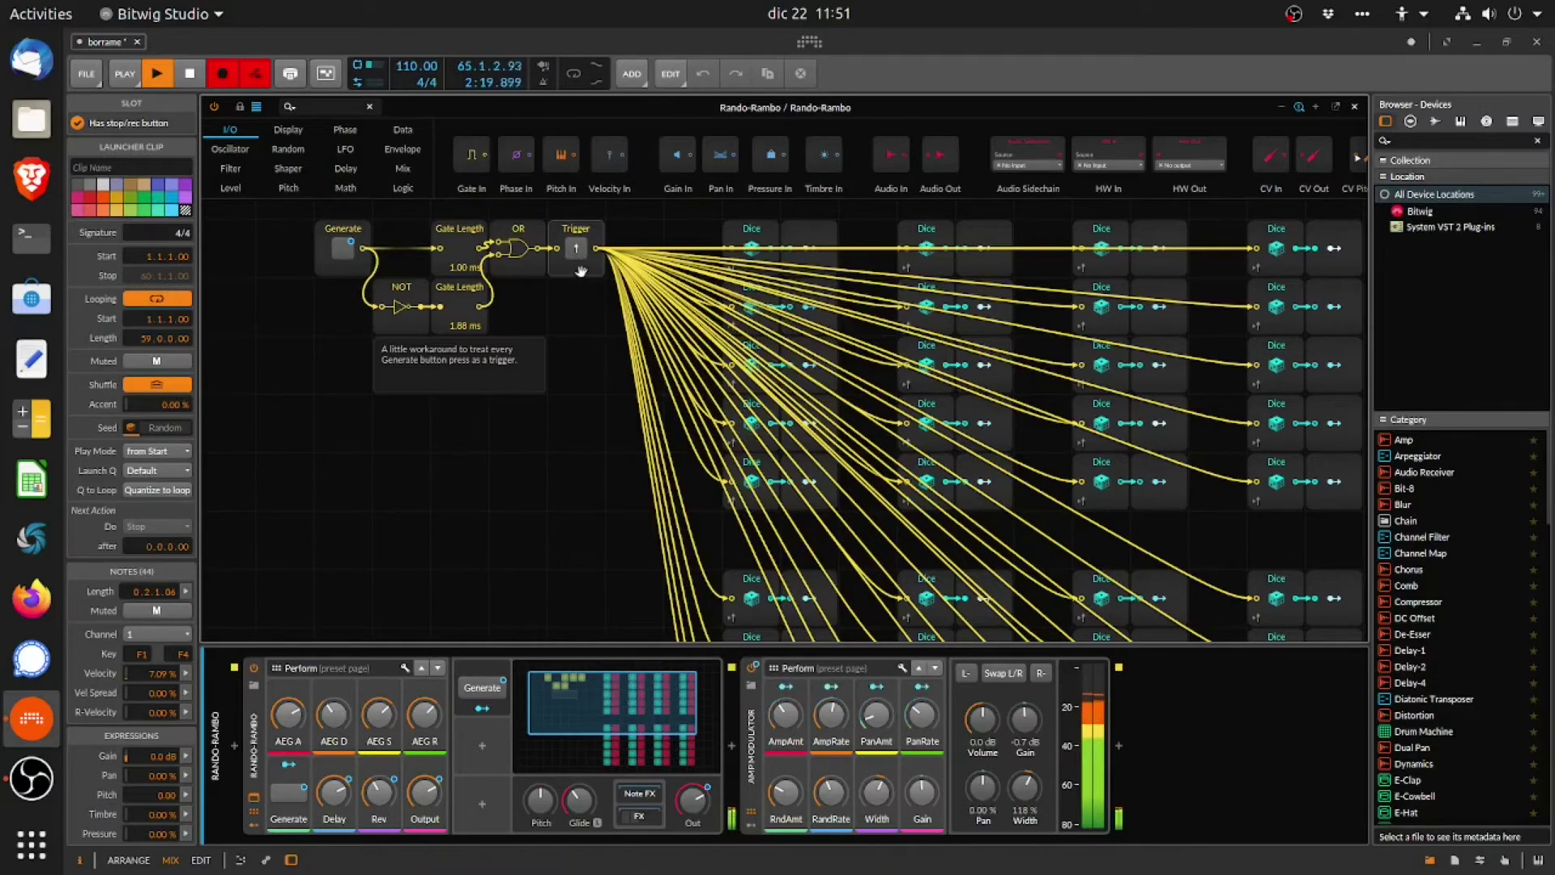
Step: Readjust Rando-Rambo's output level and switch off the Amp Modulator
drag(692, 800, 692, 792)
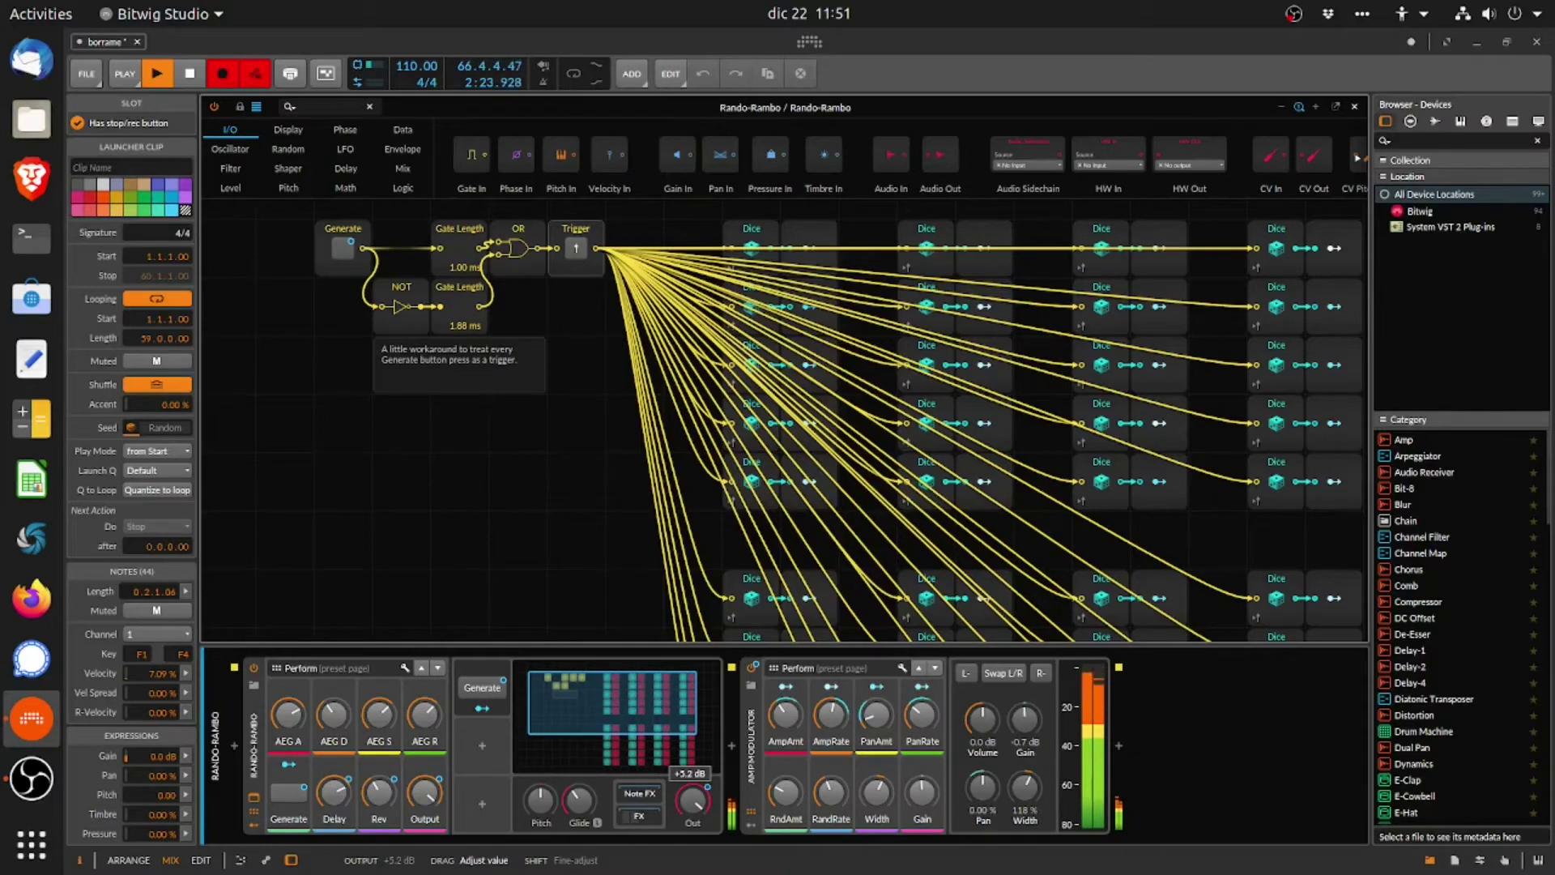
drag(693, 792, 692, 804)
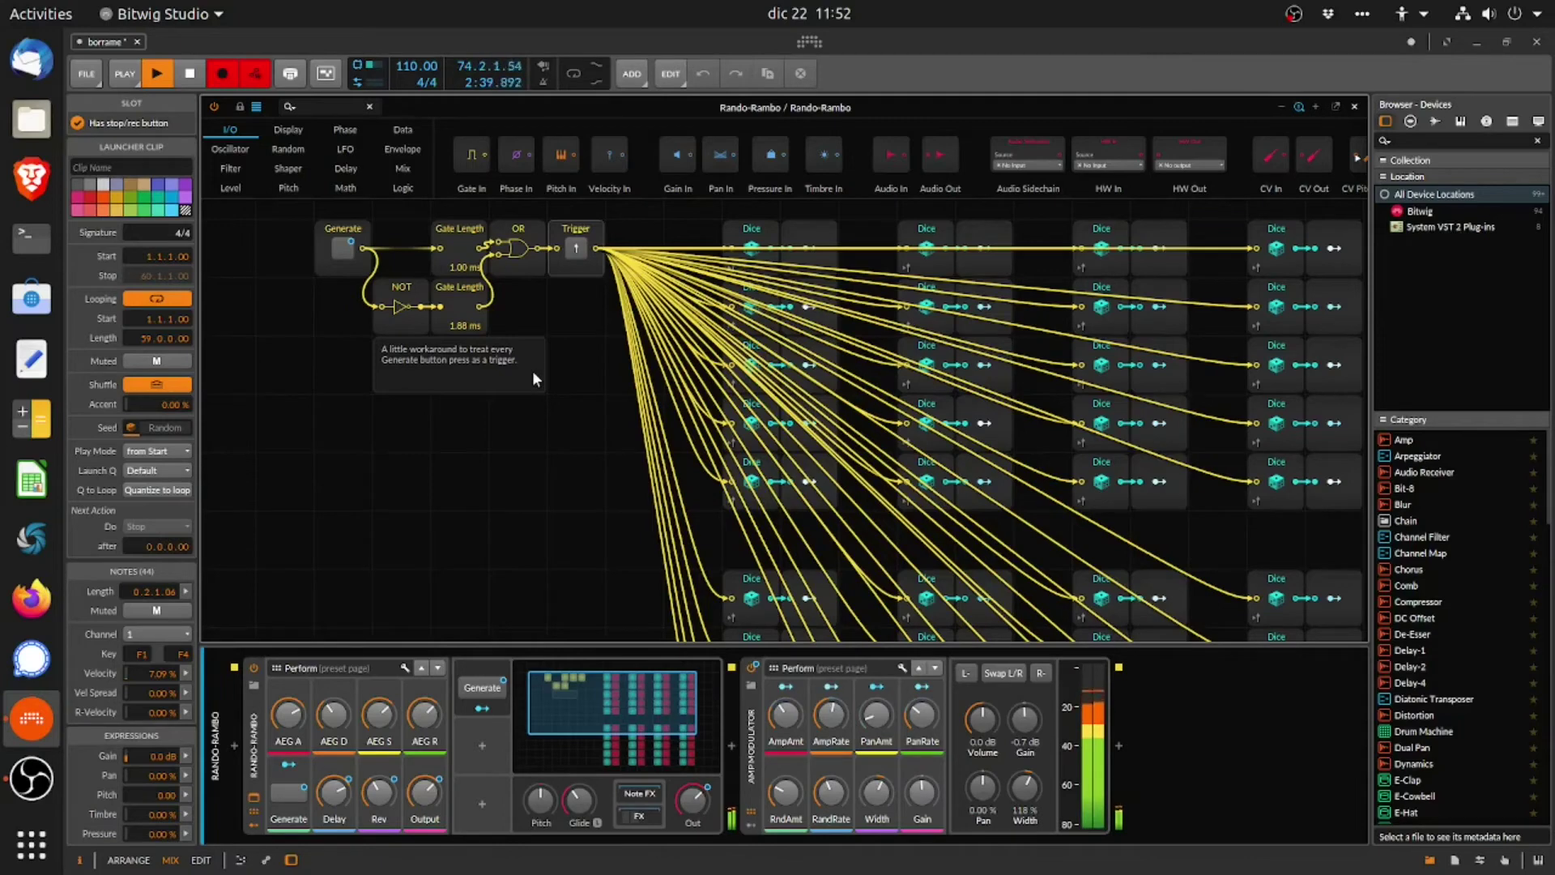
click(751, 667)
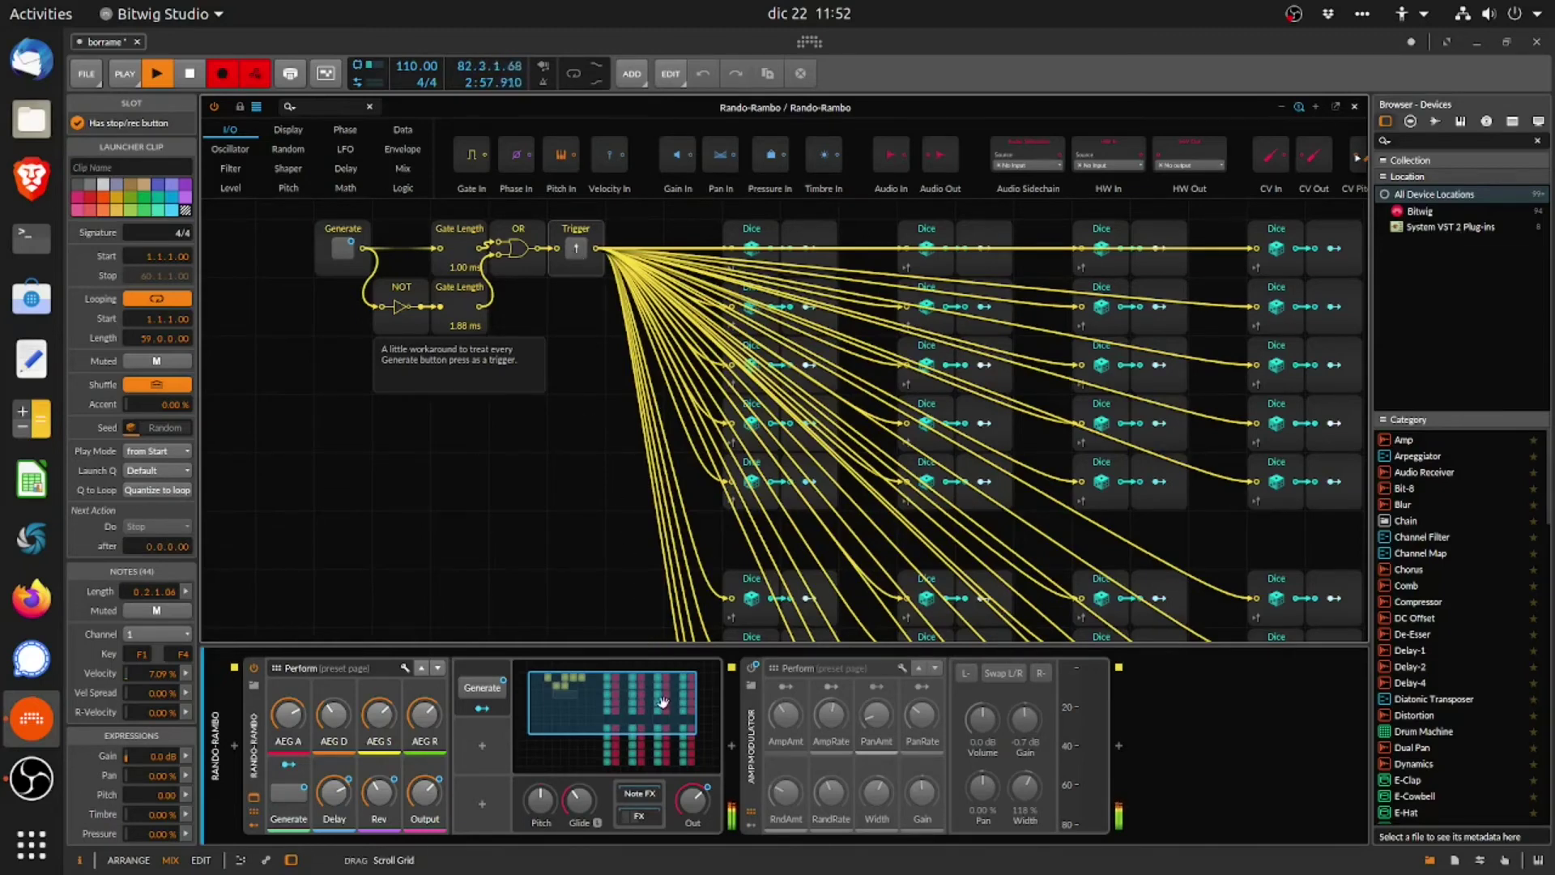
Step: Compare the sound with the Amp Modulator active and bypassed, leaving the modulator switched off
drag(662, 701, 663, 703)
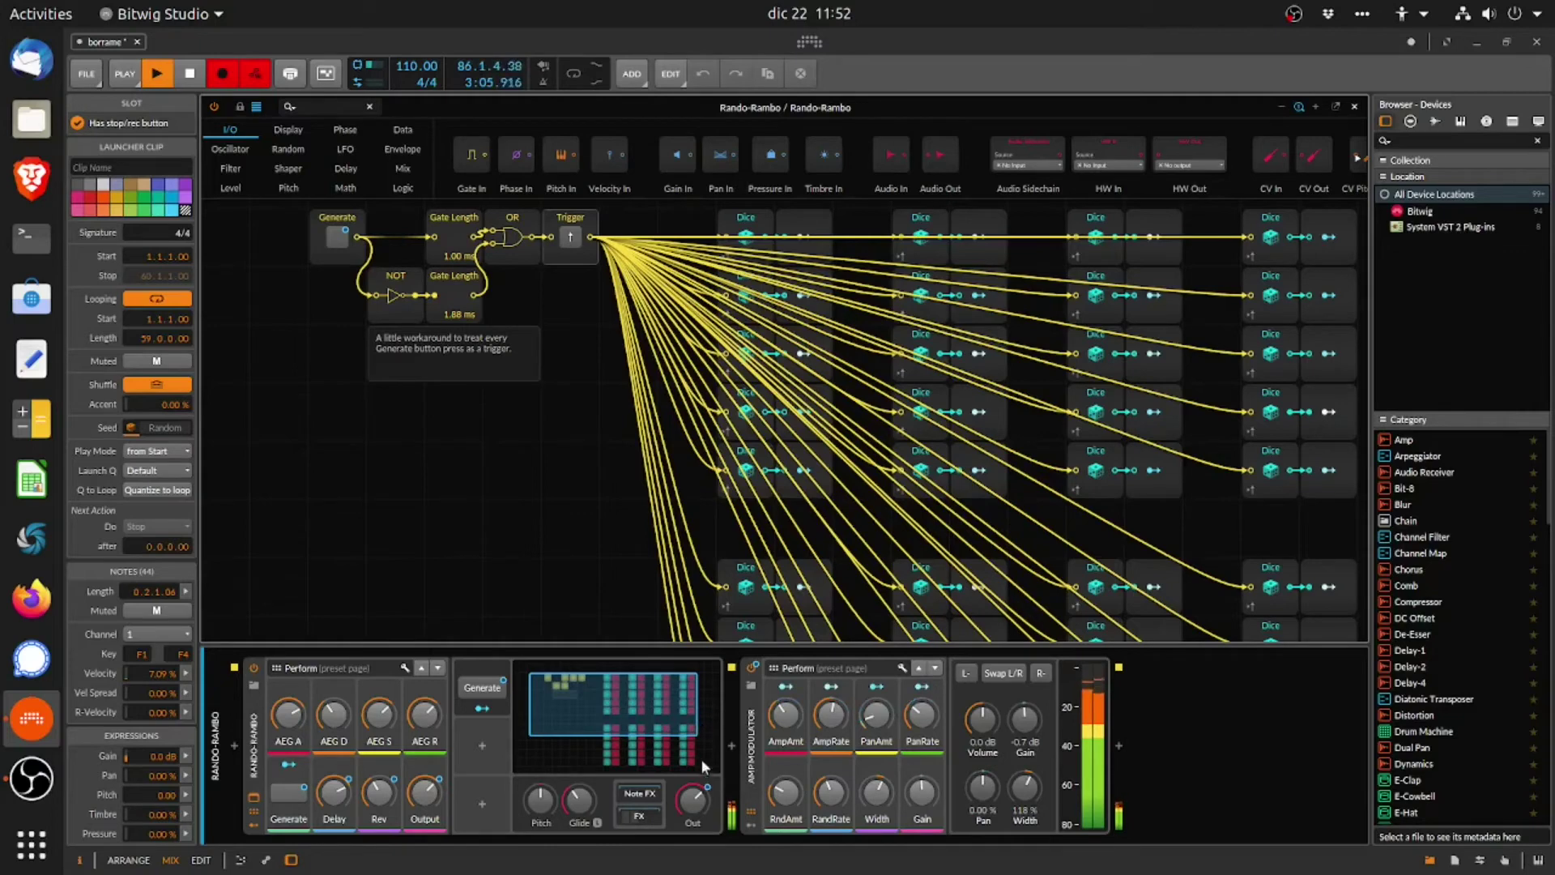
mouse_move(695, 801)
mouse_move(337, 791)
click(753, 669)
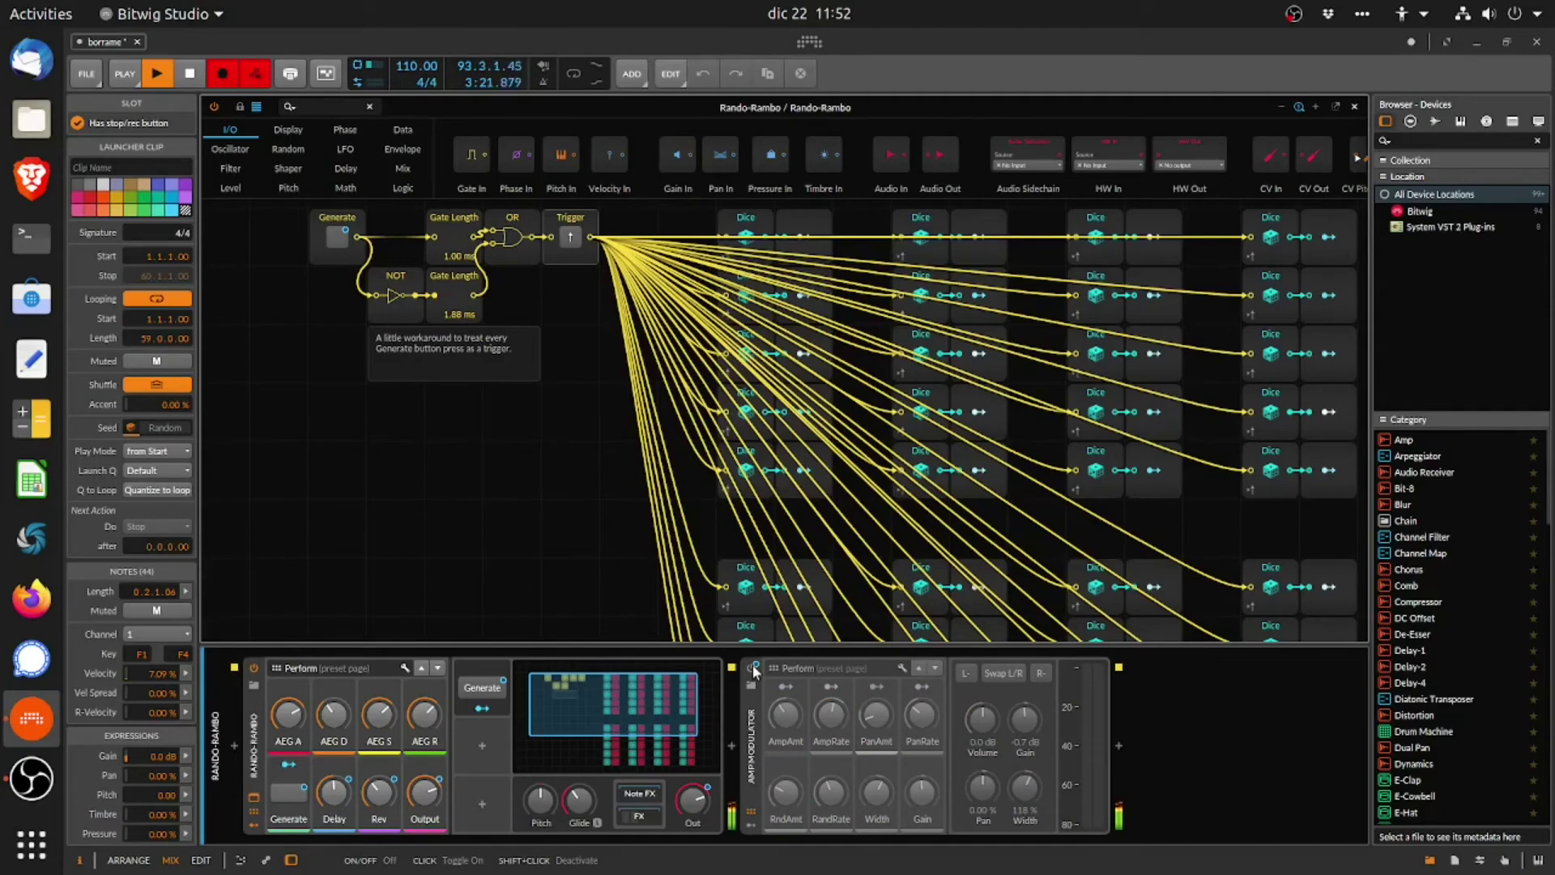
Step: Generate several more random sounds from Rando-Rambo with the Amp Modulator bypassed
click(483, 688)
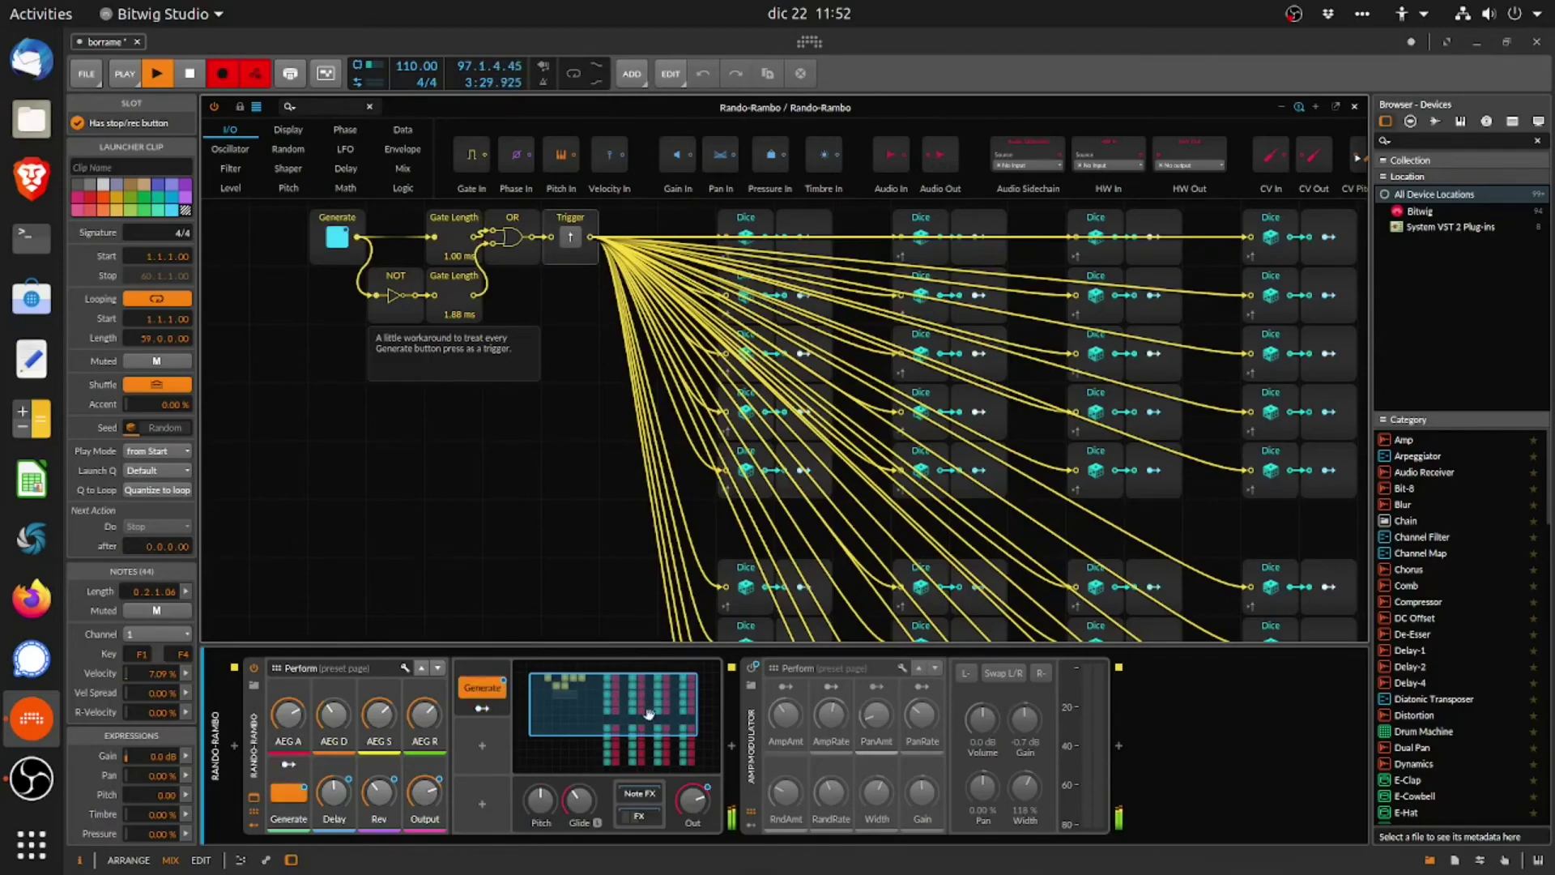
drag(647, 712, 658, 714)
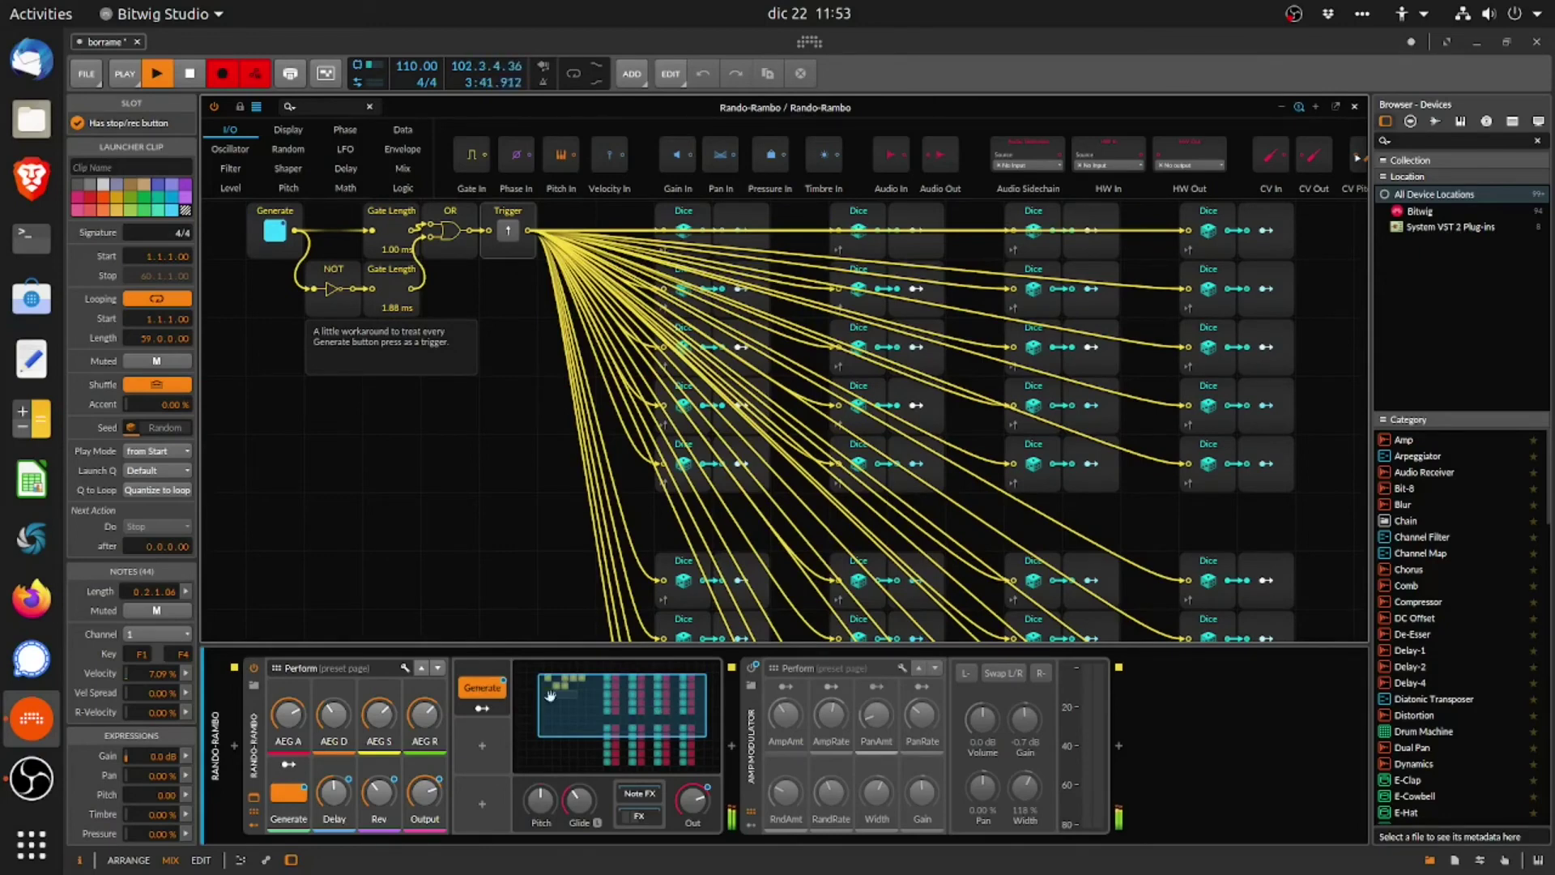
click(498, 691)
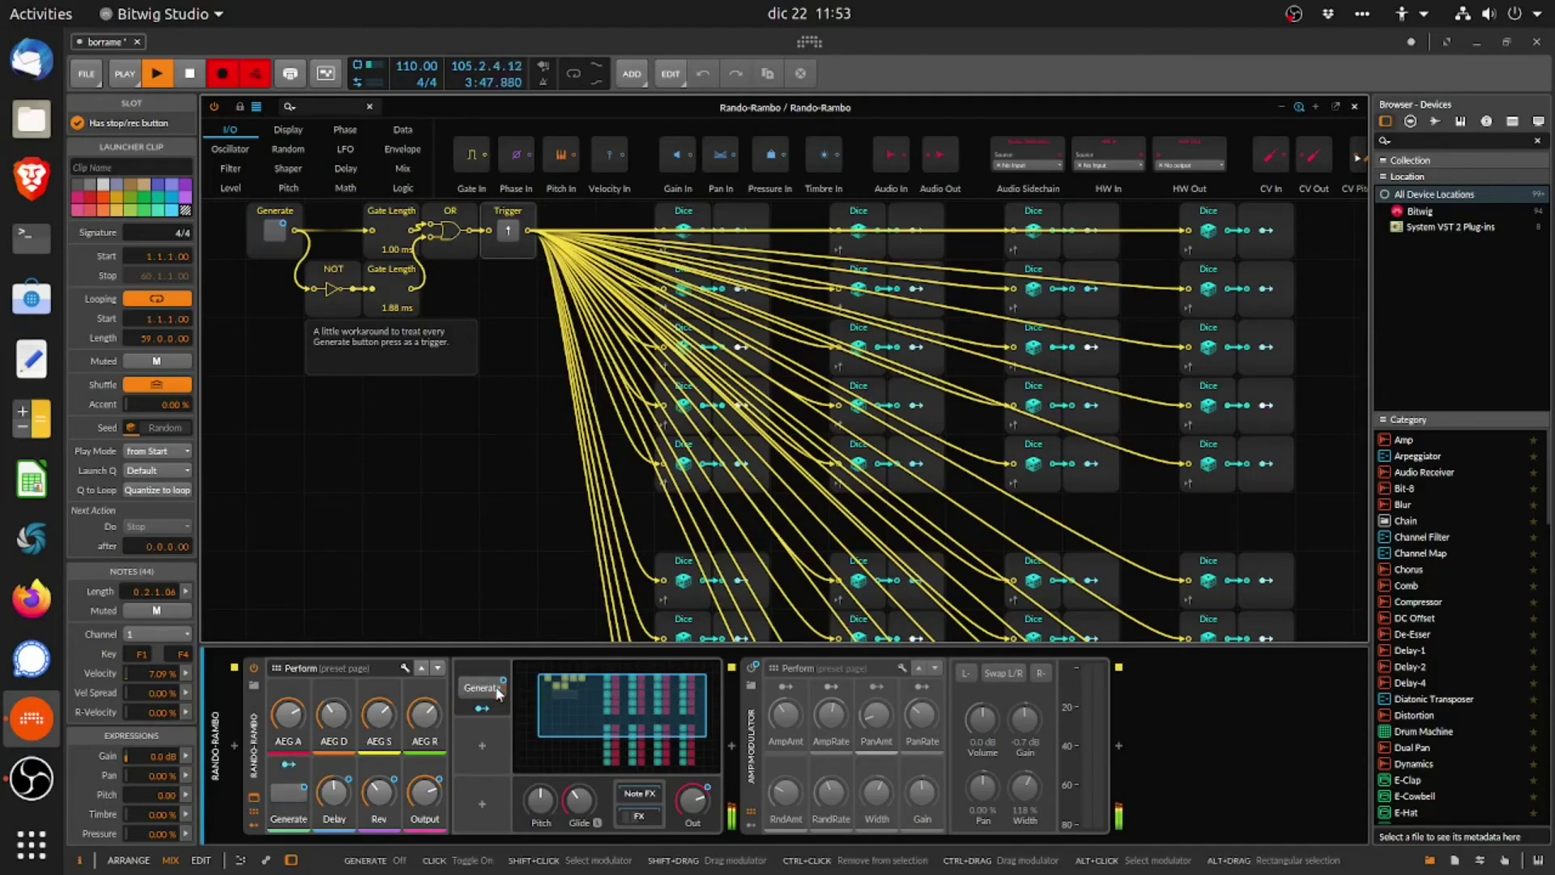
click(498, 690)
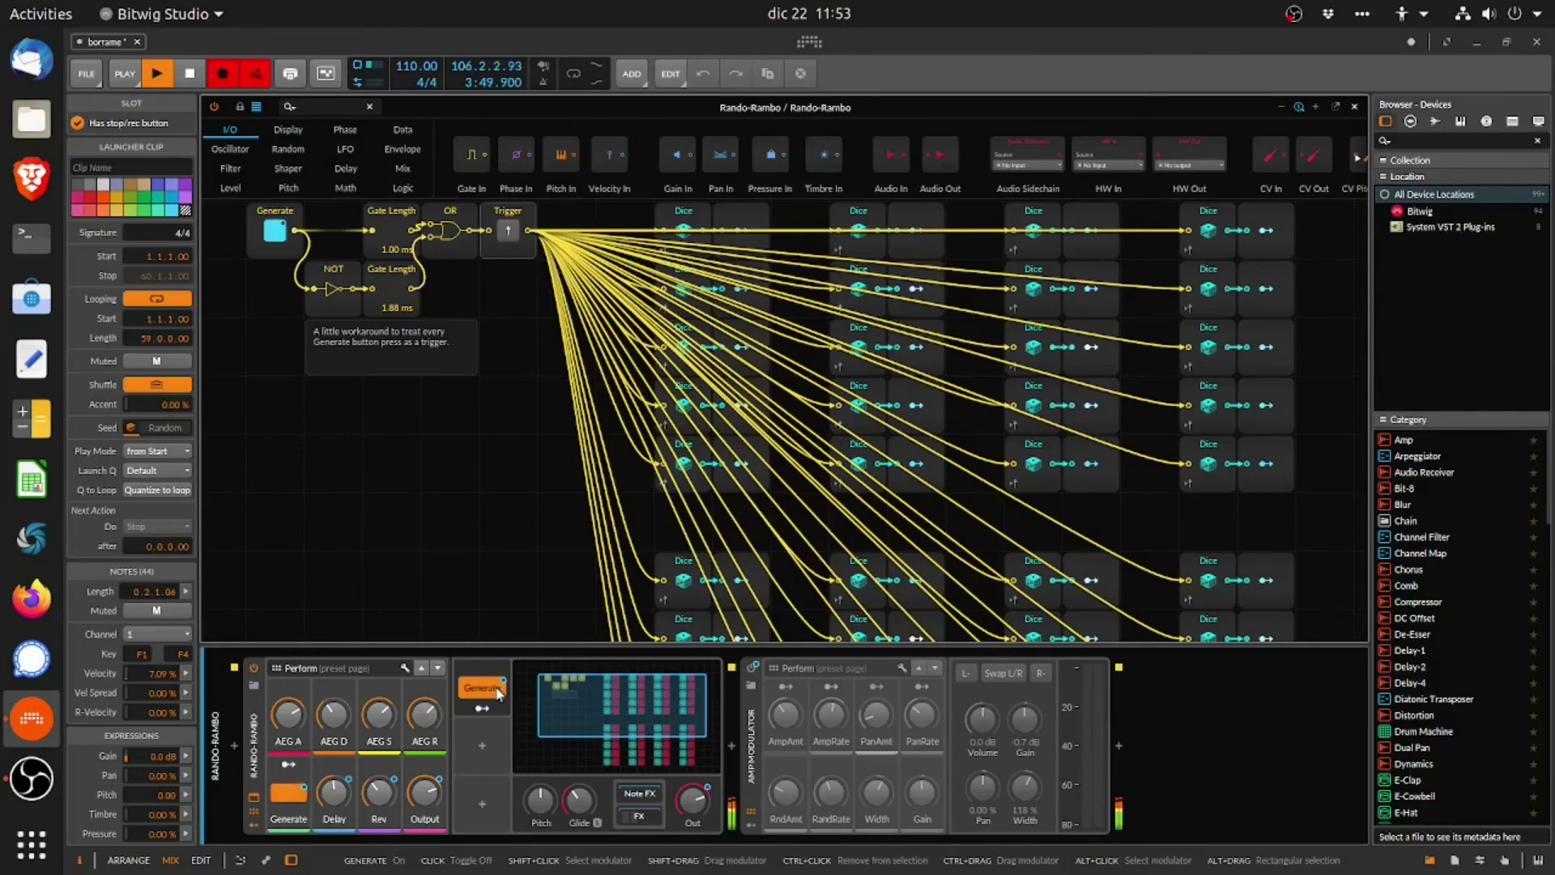
click(498, 691)
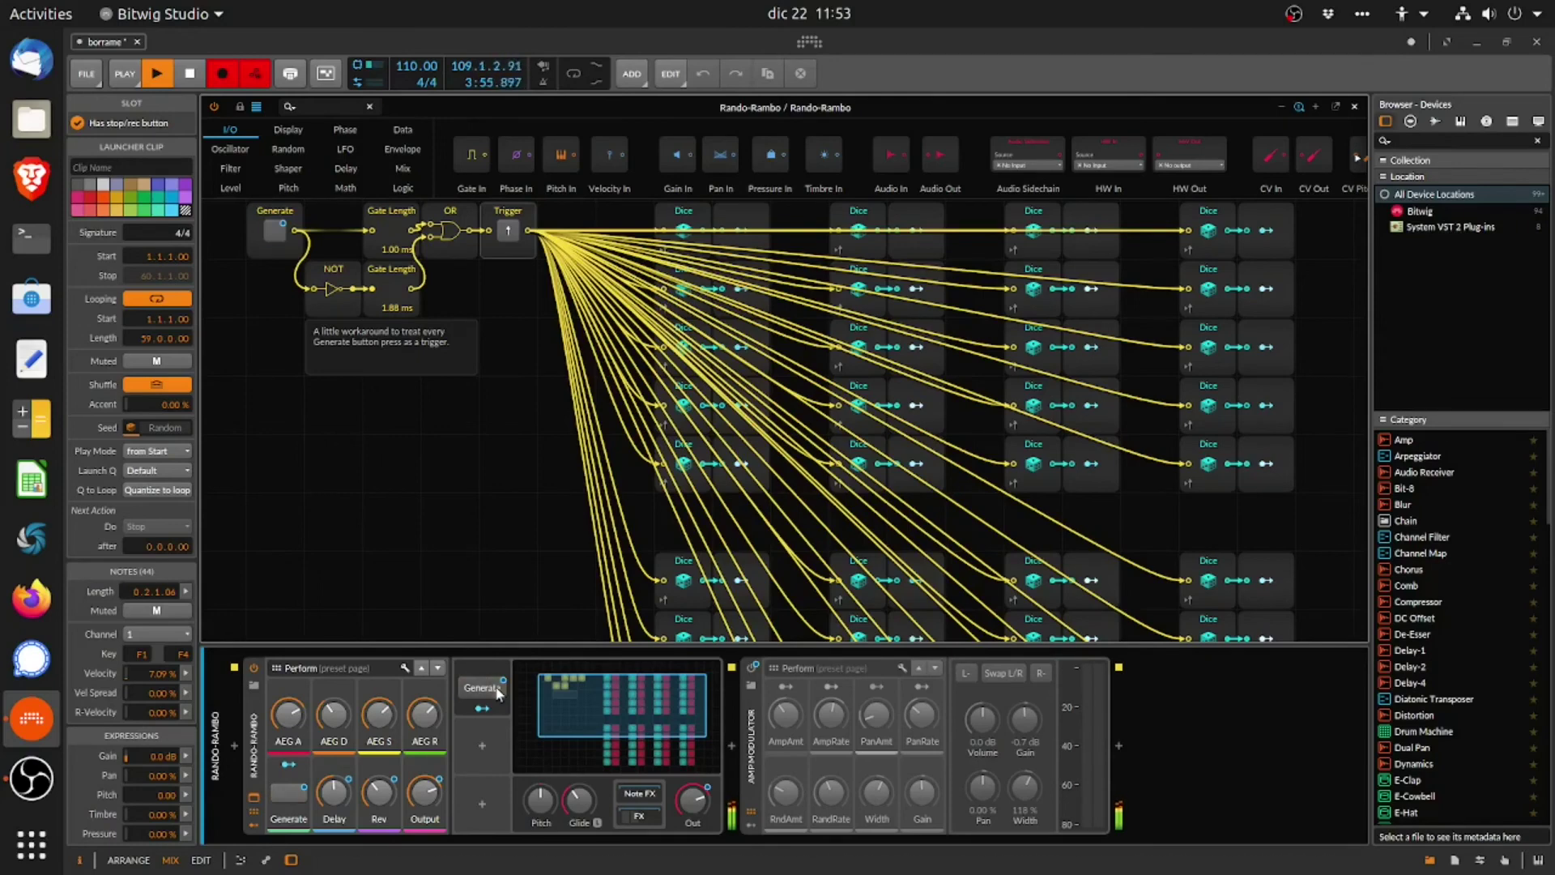
click(498, 691)
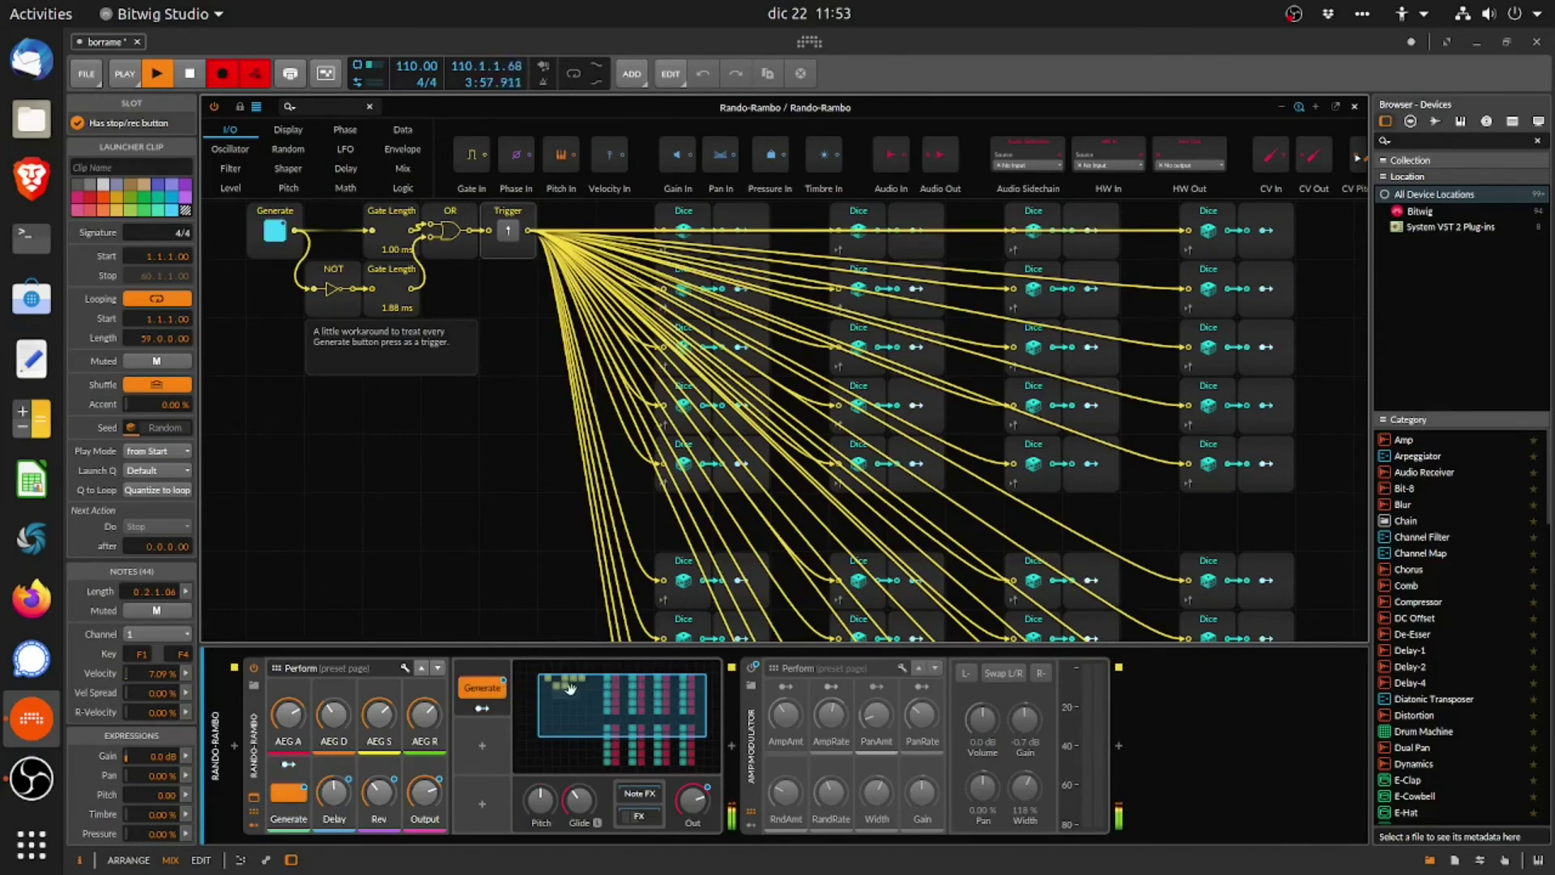